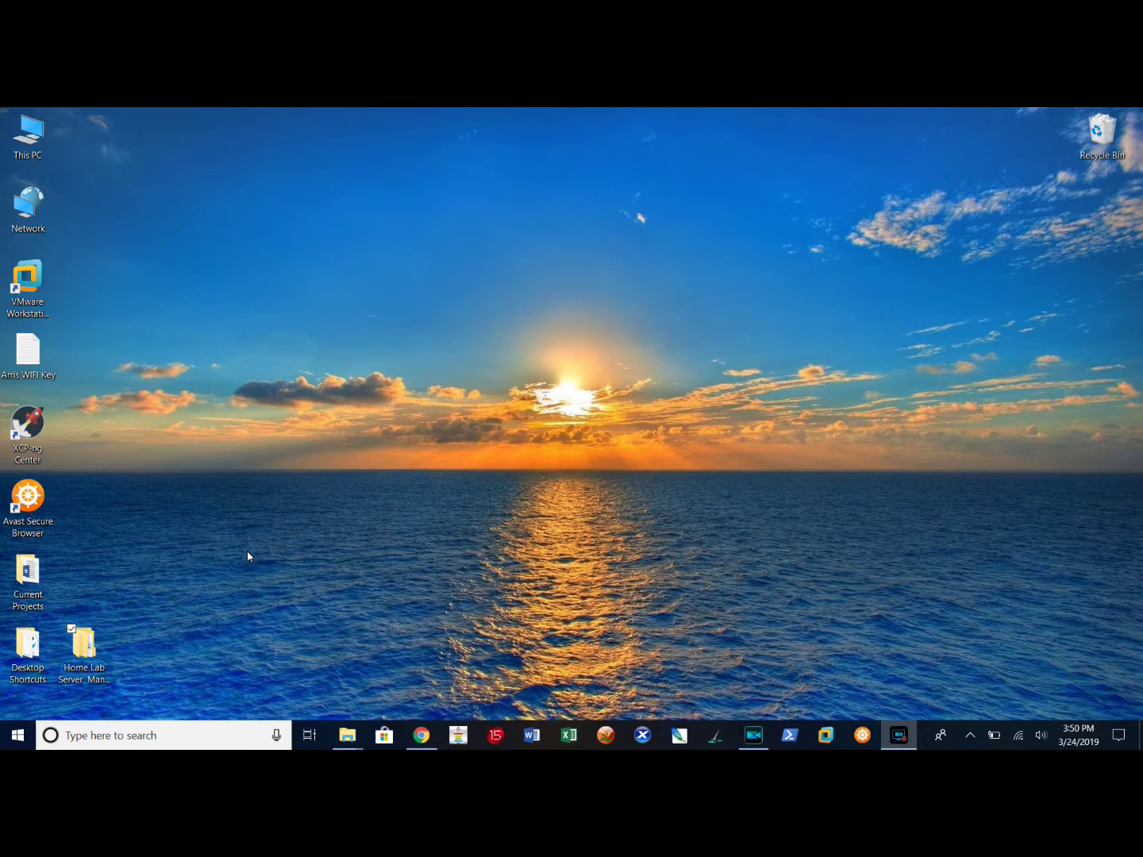
# Launch the Dell R620 shortcut from Home Lab Server Management > Dell Server Remote Access
pyautogui.doubleClick(85, 646)
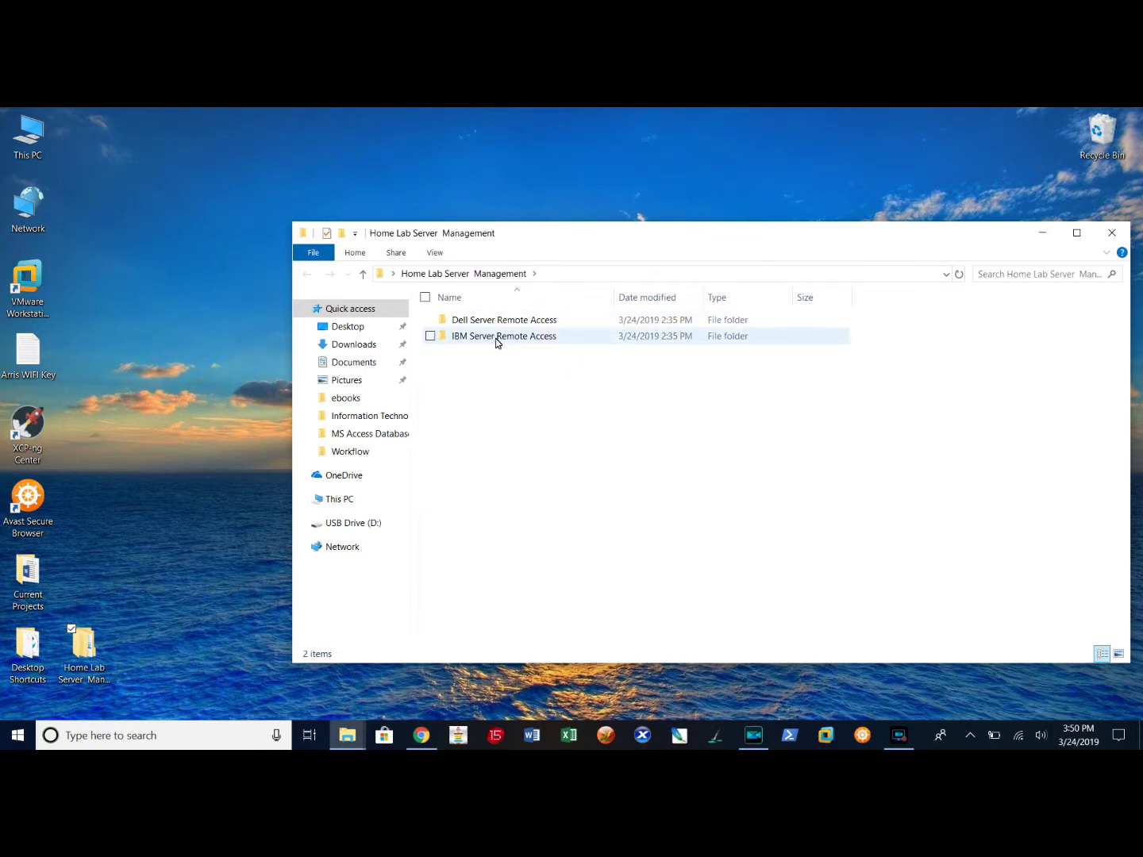
pyautogui.doubleClick(482, 322)
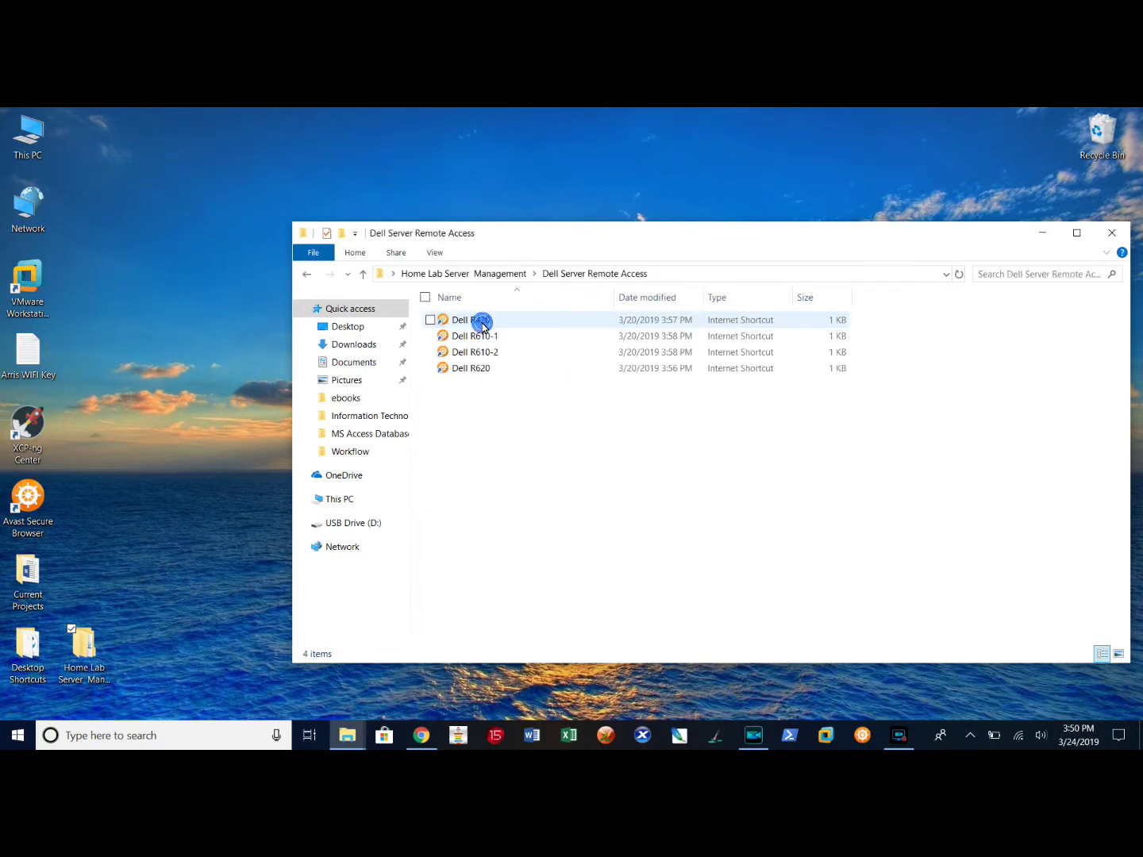
pyautogui.doubleClick(475, 370)
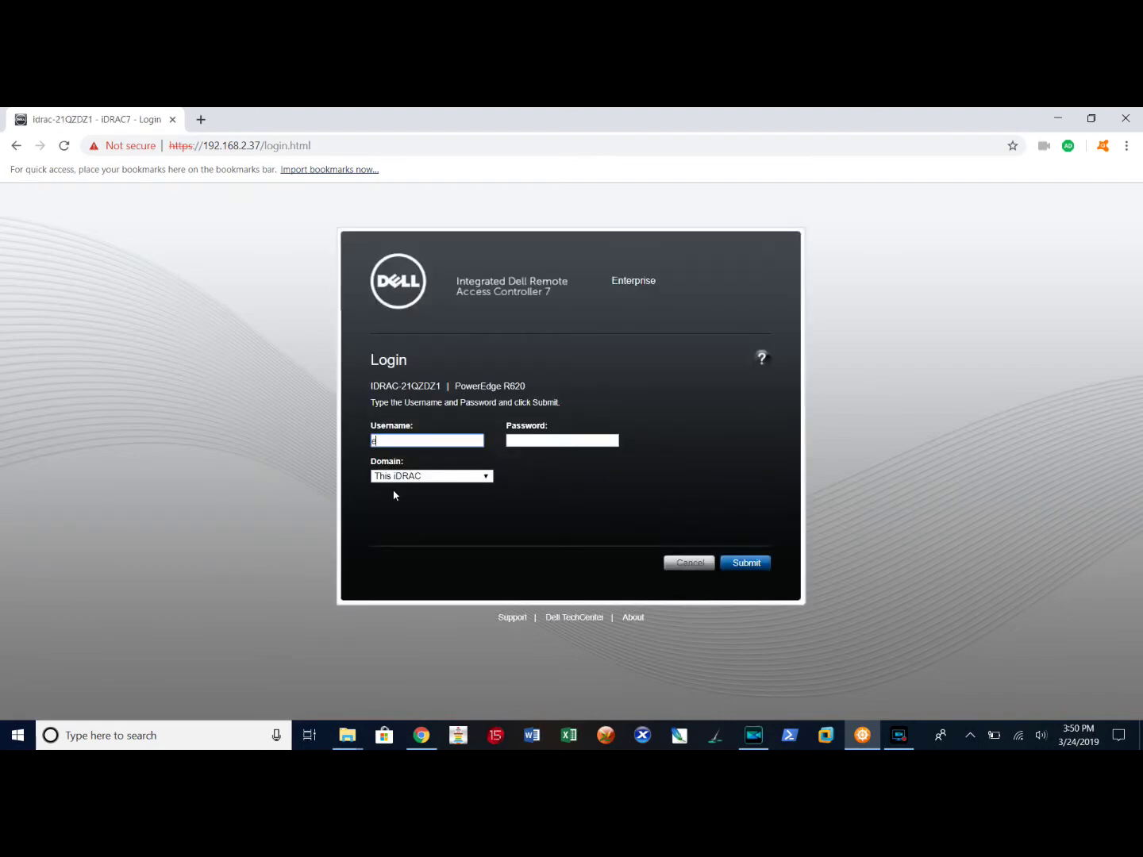
# Log in to the R620's iDRAC and keep the default password
pyautogui.press('Tab')
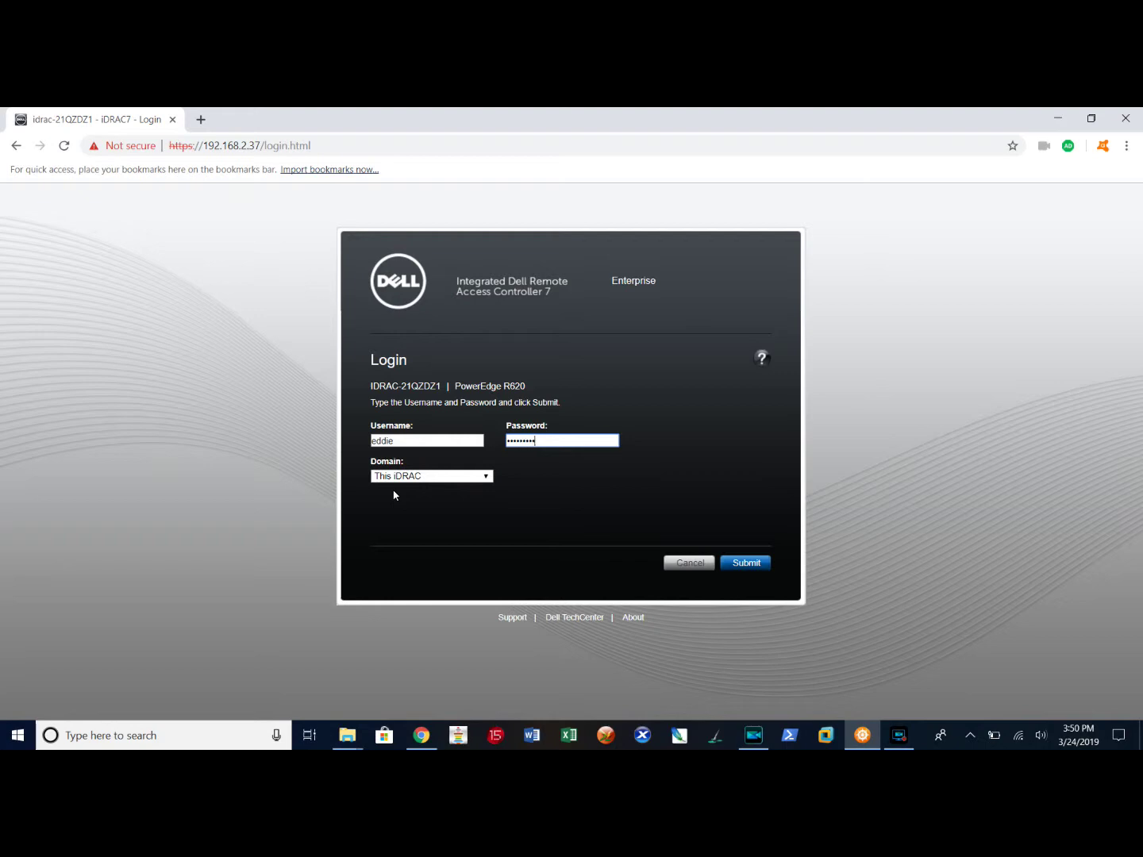
pyautogui.click(747, 563)
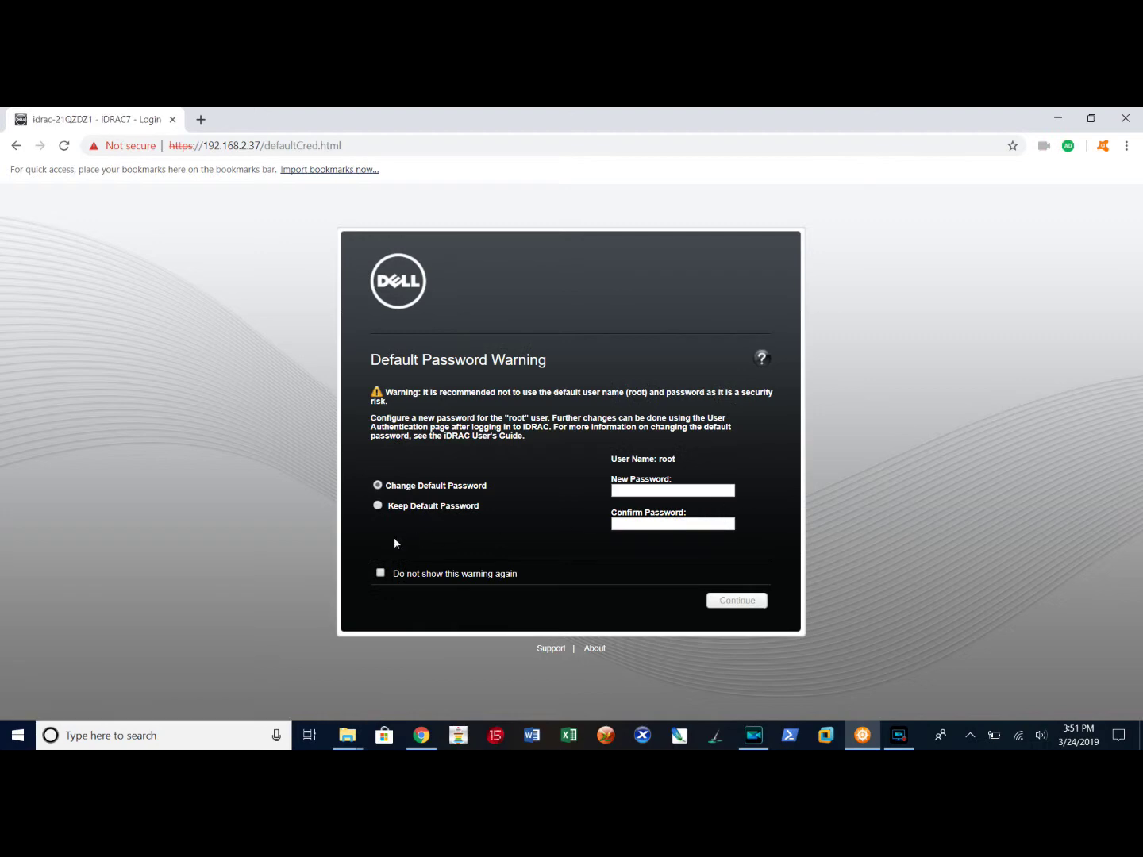
pyautogui.click(380, 516)
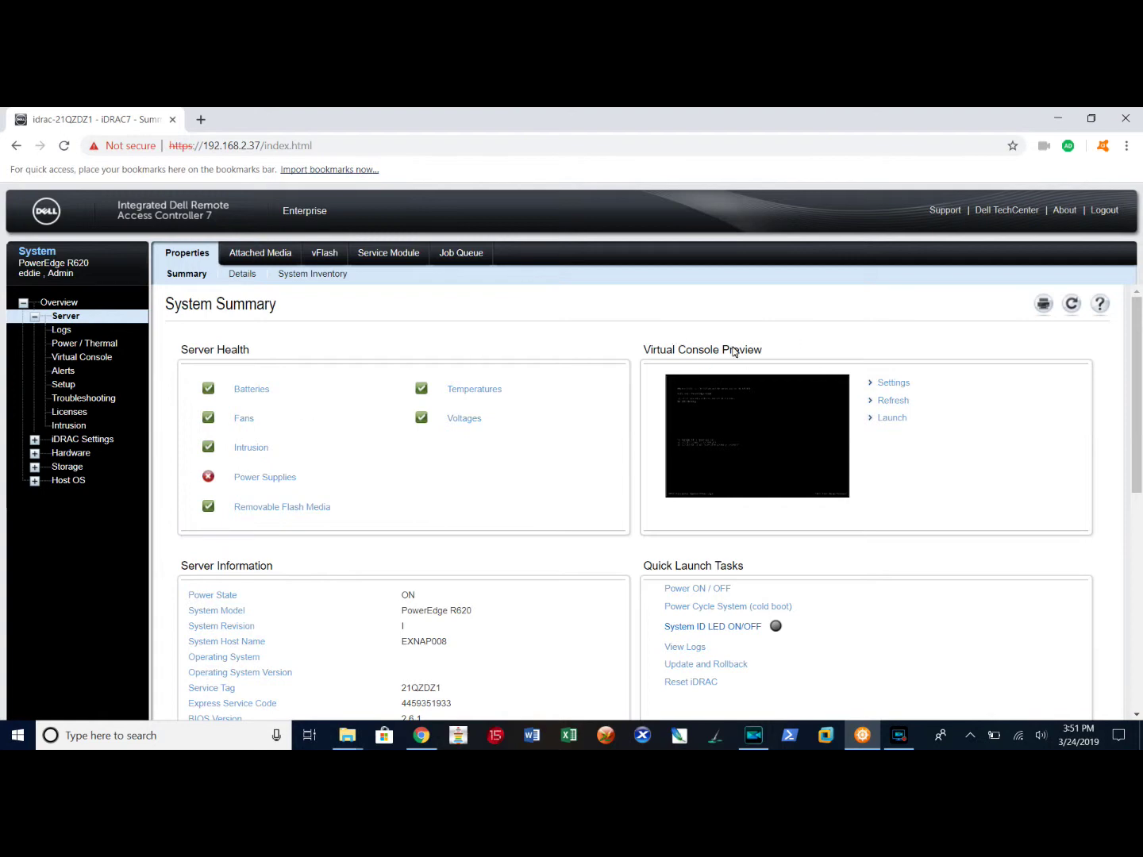
# Review Server Information and Recent Logged Events on the System Summary, then expand Hardware
pyautogui.scroll(-1, 767, 425)
pyautogui.scroll(1, 770, 428)
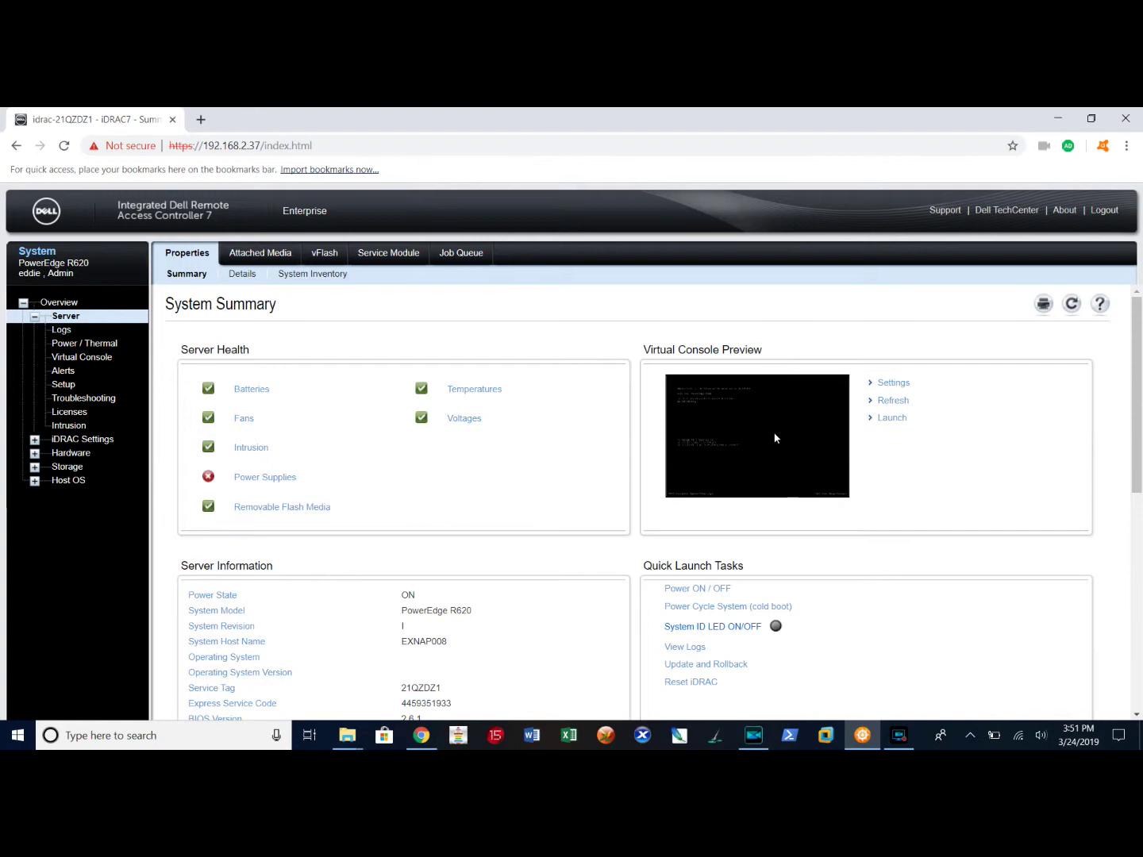
pyautogui.scroll(-3, 786, 439)
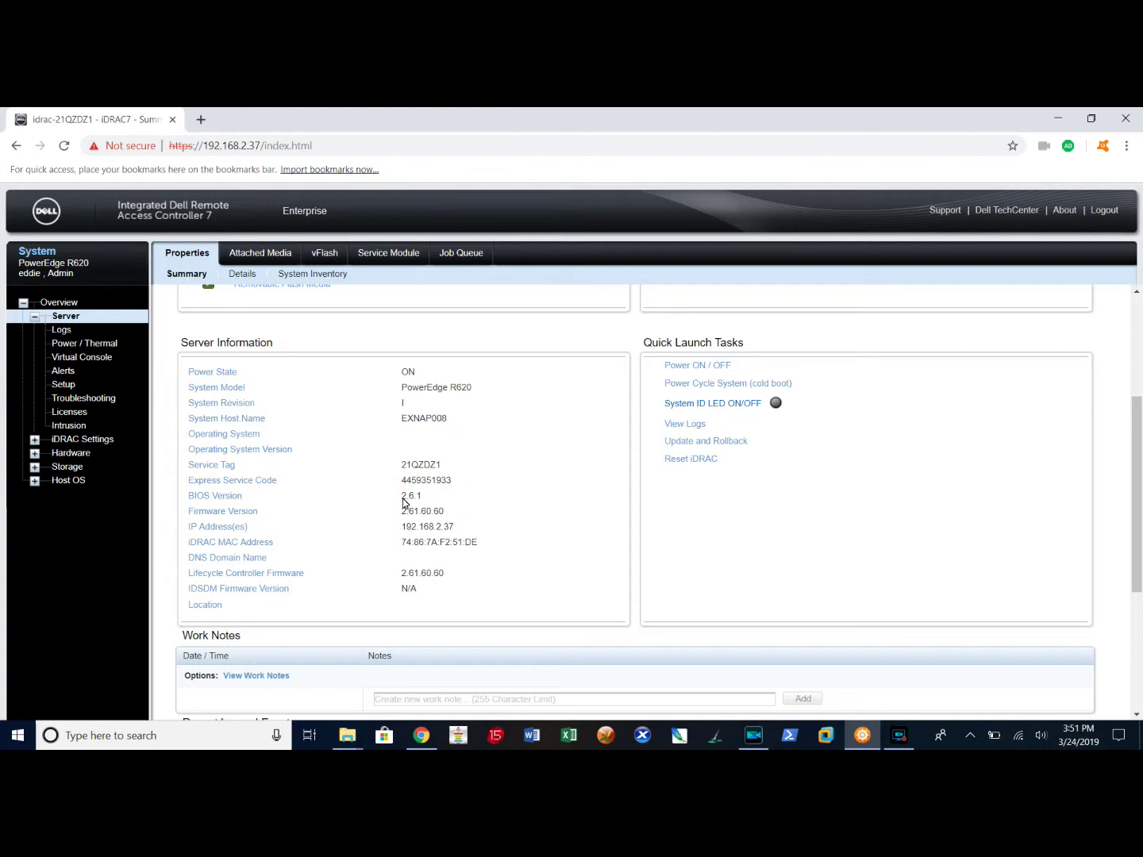
pyautogui.scroll(-5, 435, 528)
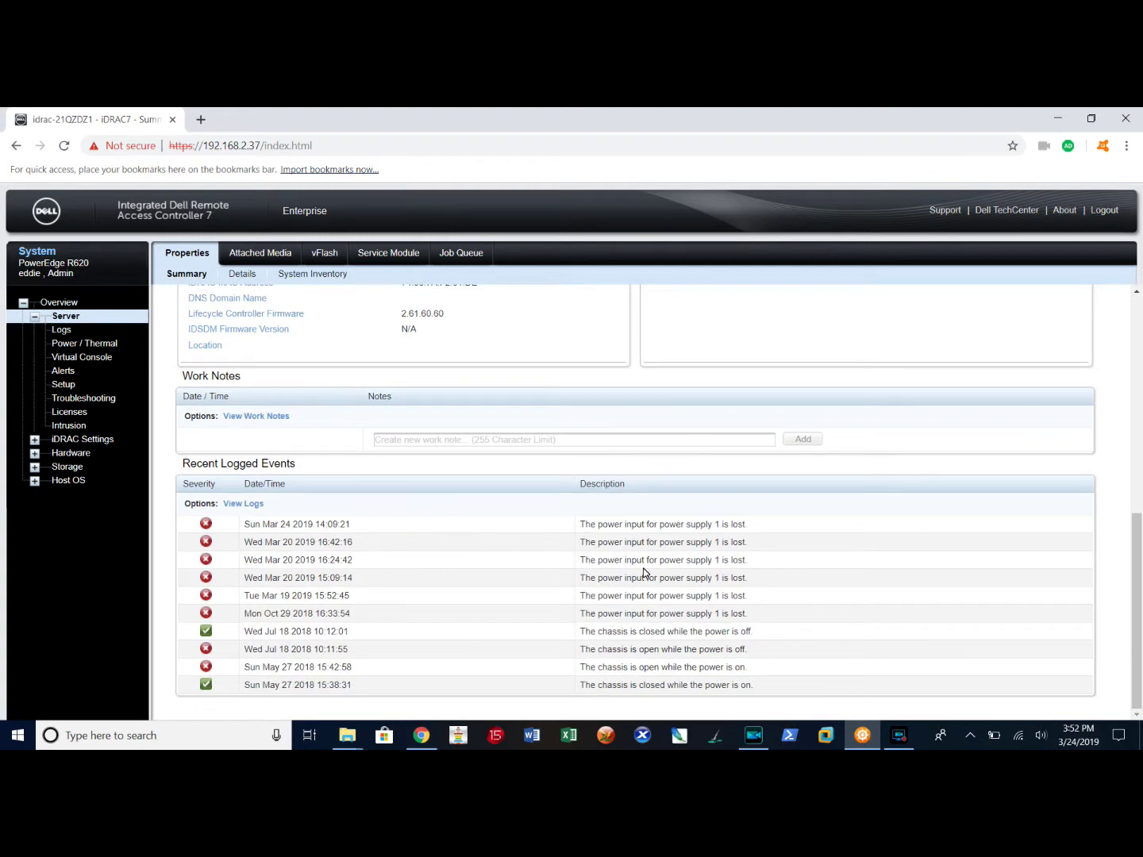
pyautogui.scroll(4, 699, 554)
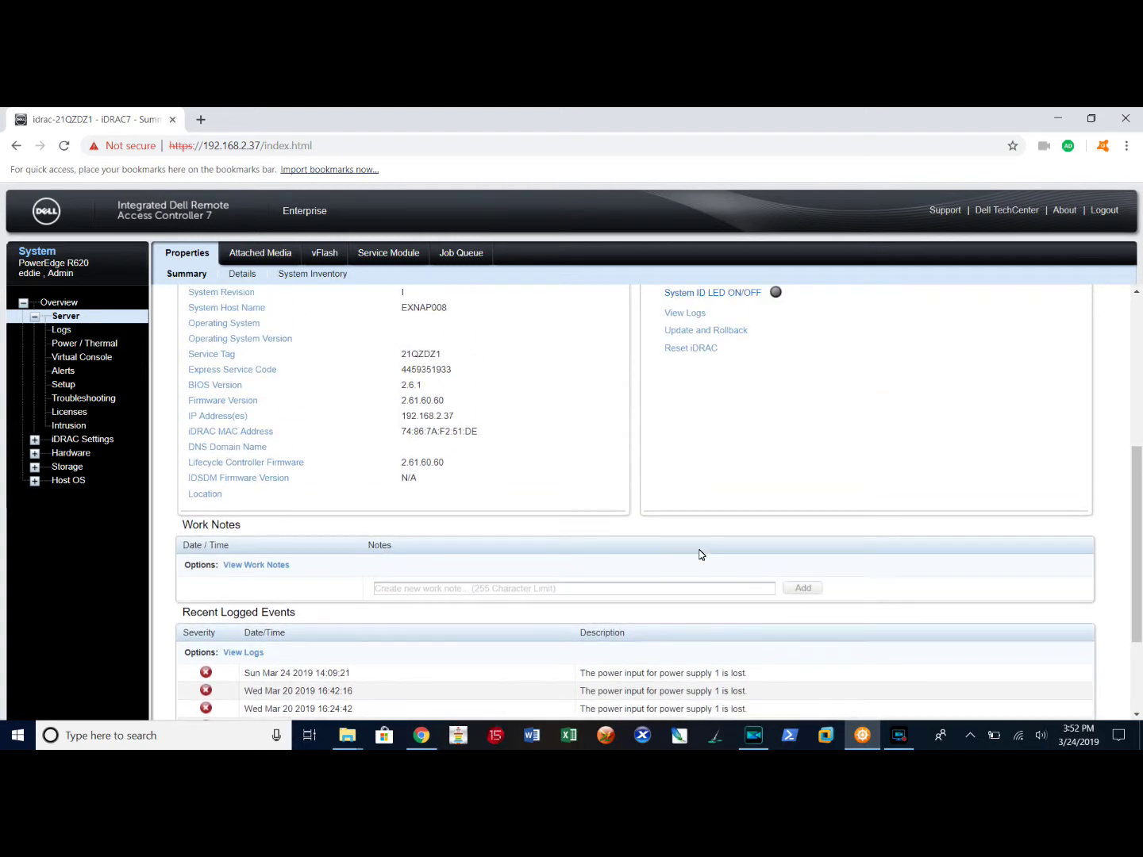
pyautogui.scroll(3, 699, 554)
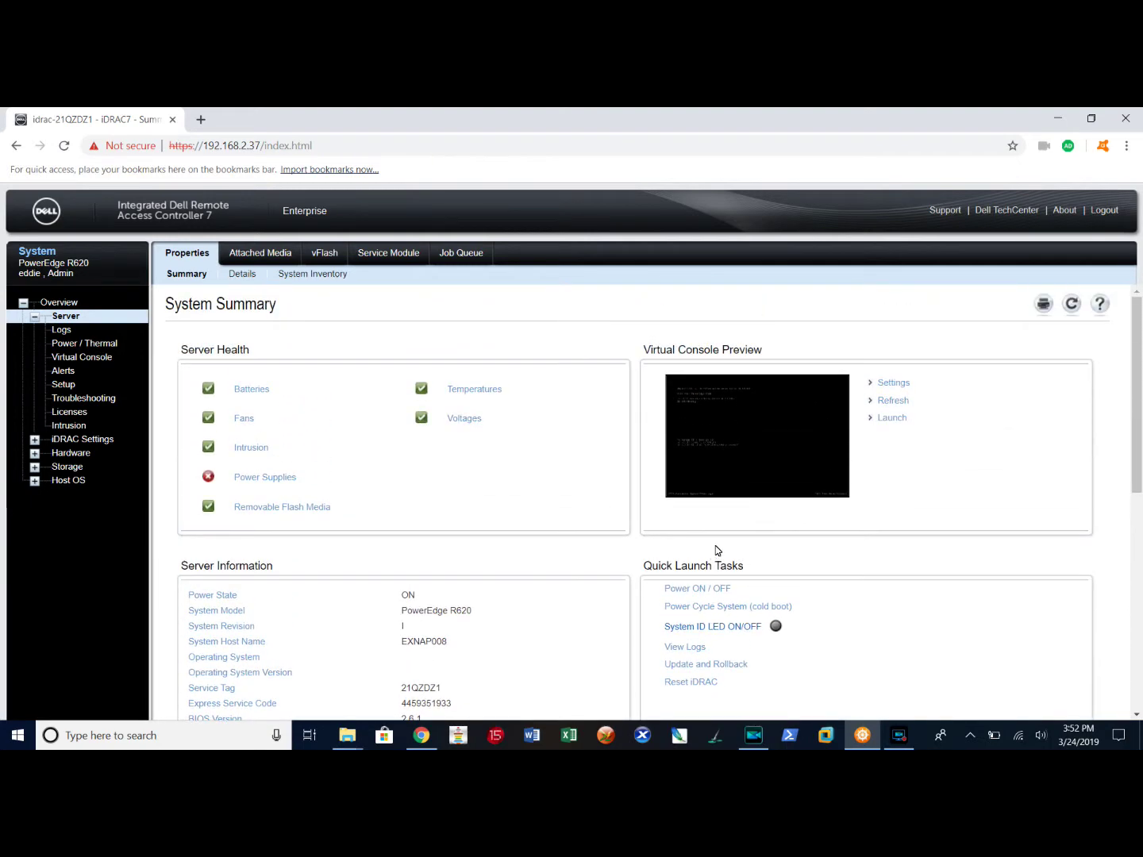
pyautogui.click(37, 456)
# Check the Batteries, Fans, CPU and Memory pages under Hardware
pyautogui.click(70, 467)
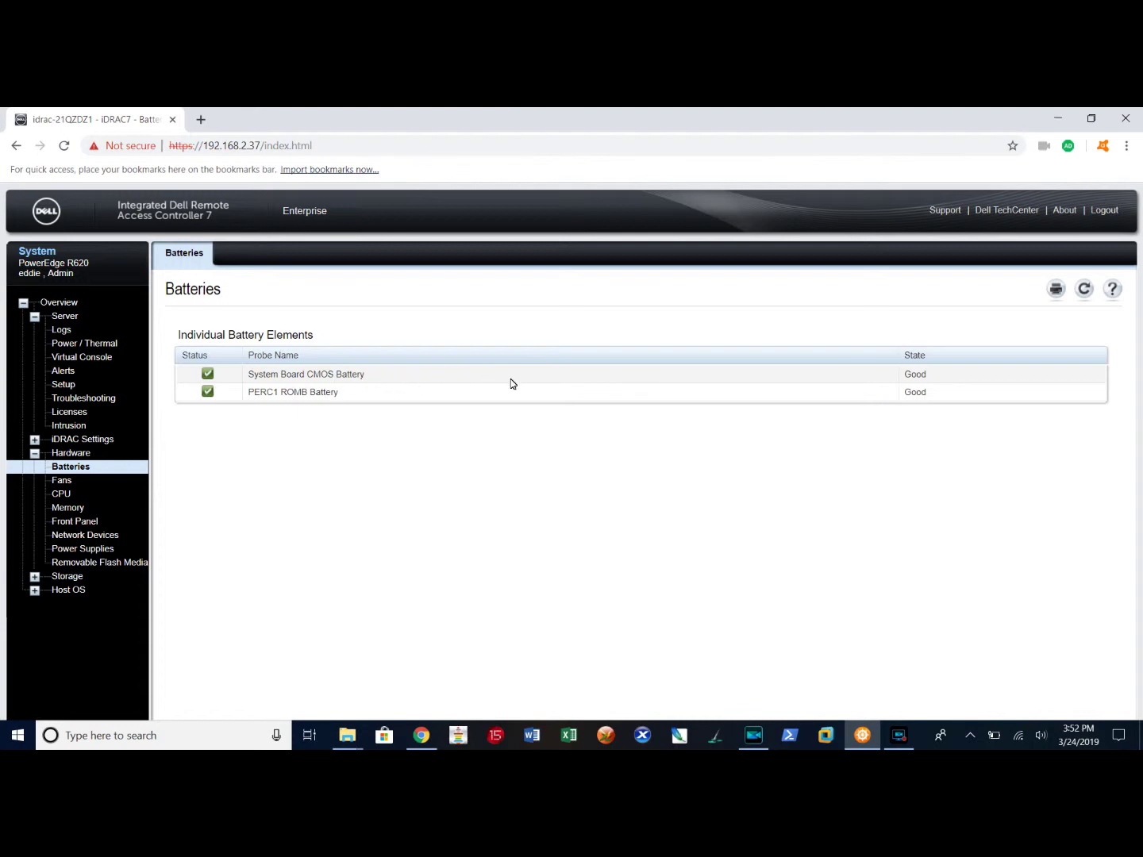
pyautogui.click(61, 480)
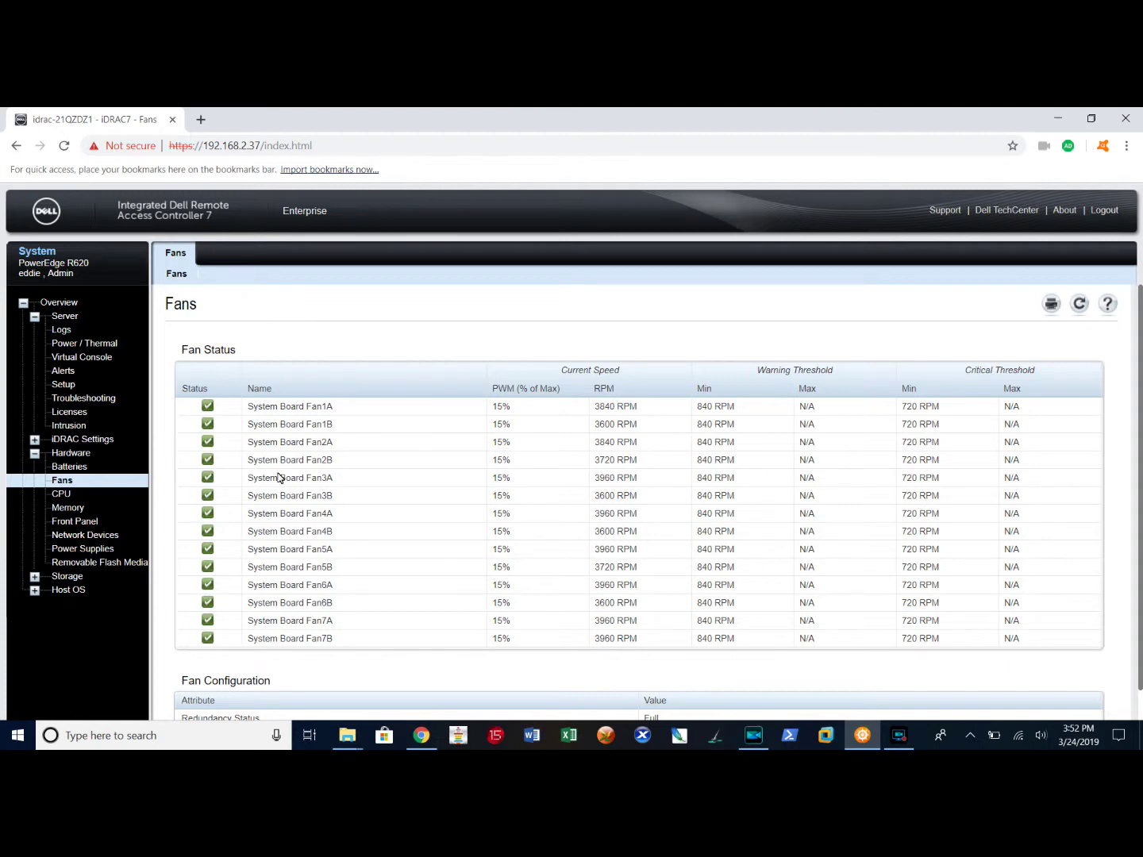
pyautogui.click(58, 493)
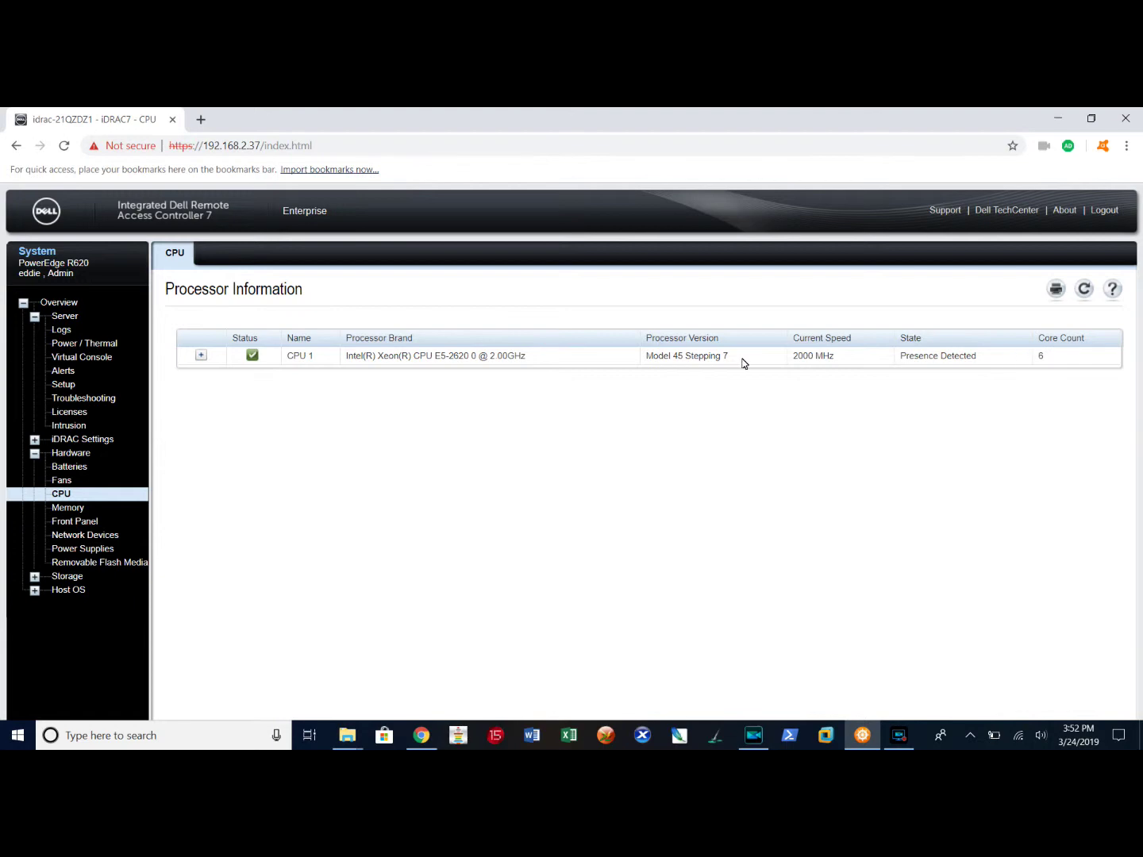
pyautogui.click(76, 511)
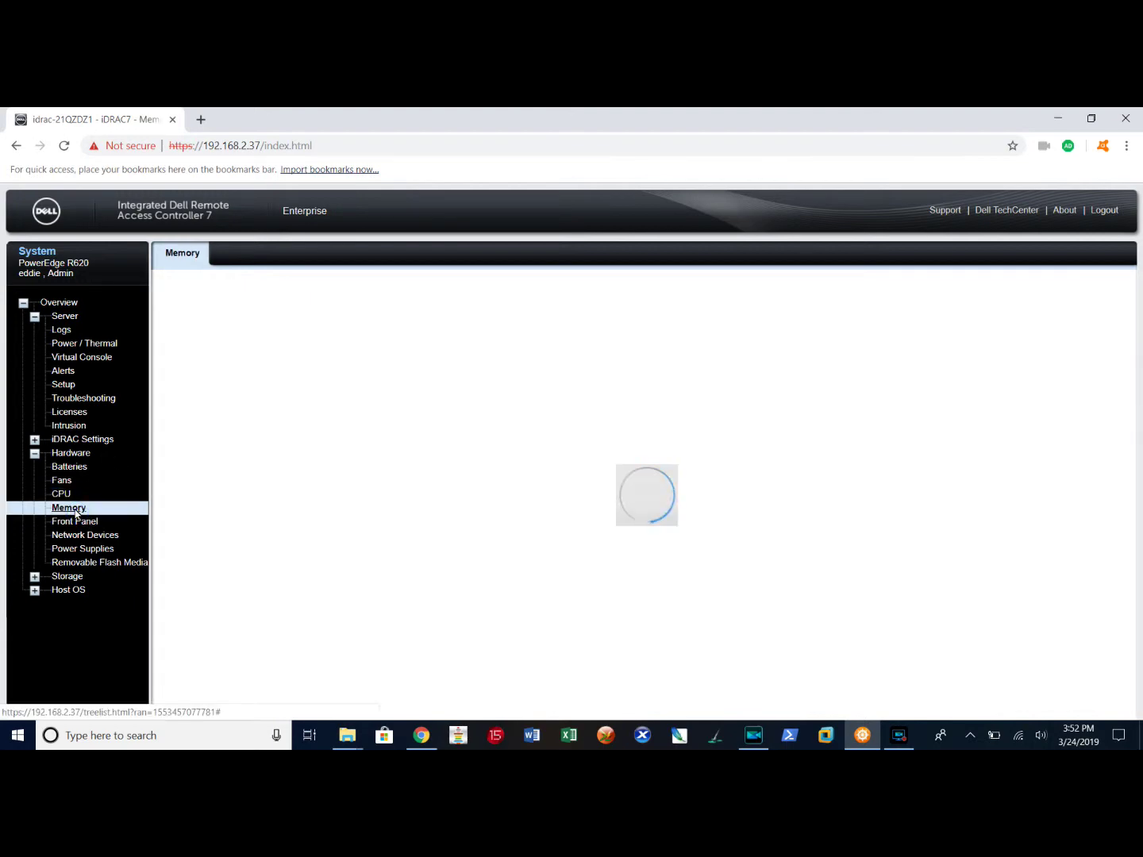
# Review the memory table showing 32.00 GB across 12 of 24 slots, then open Storage
pyautogui.scroll(-2, 454, 544)
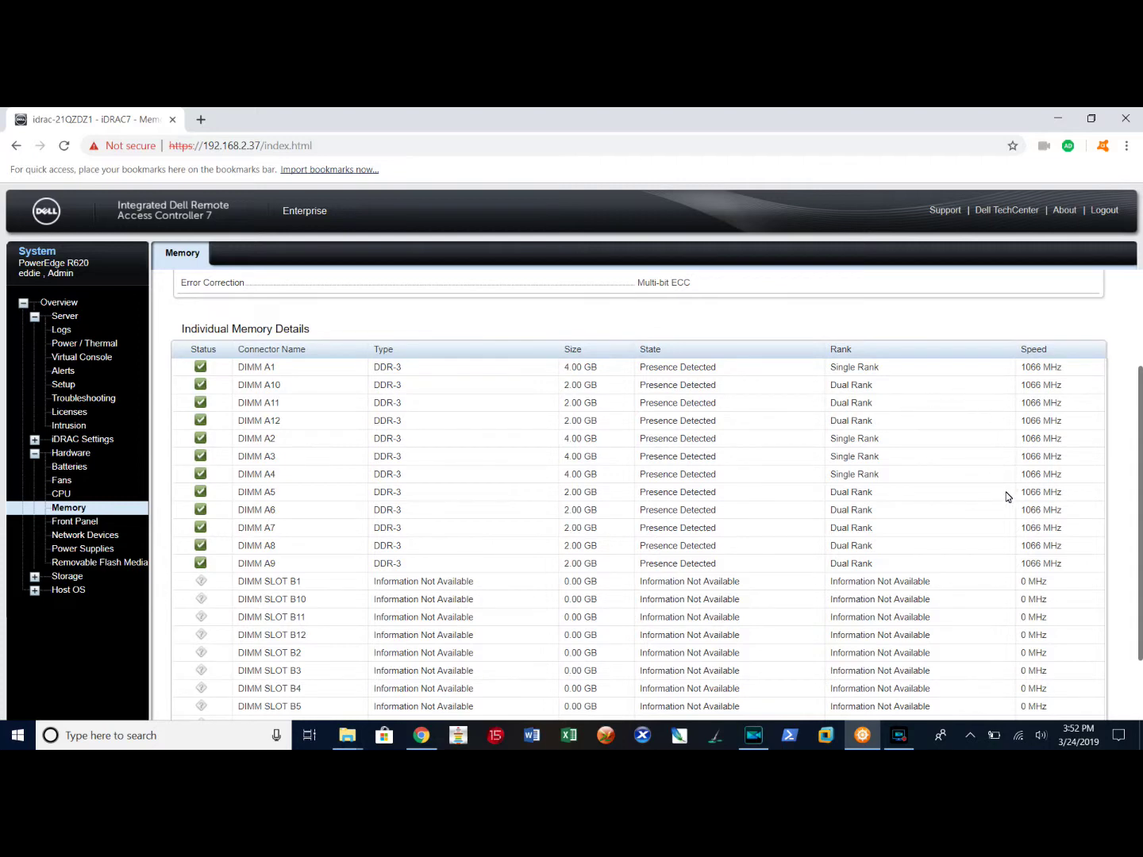
pyautogui.scroll(1, 1001, 497)
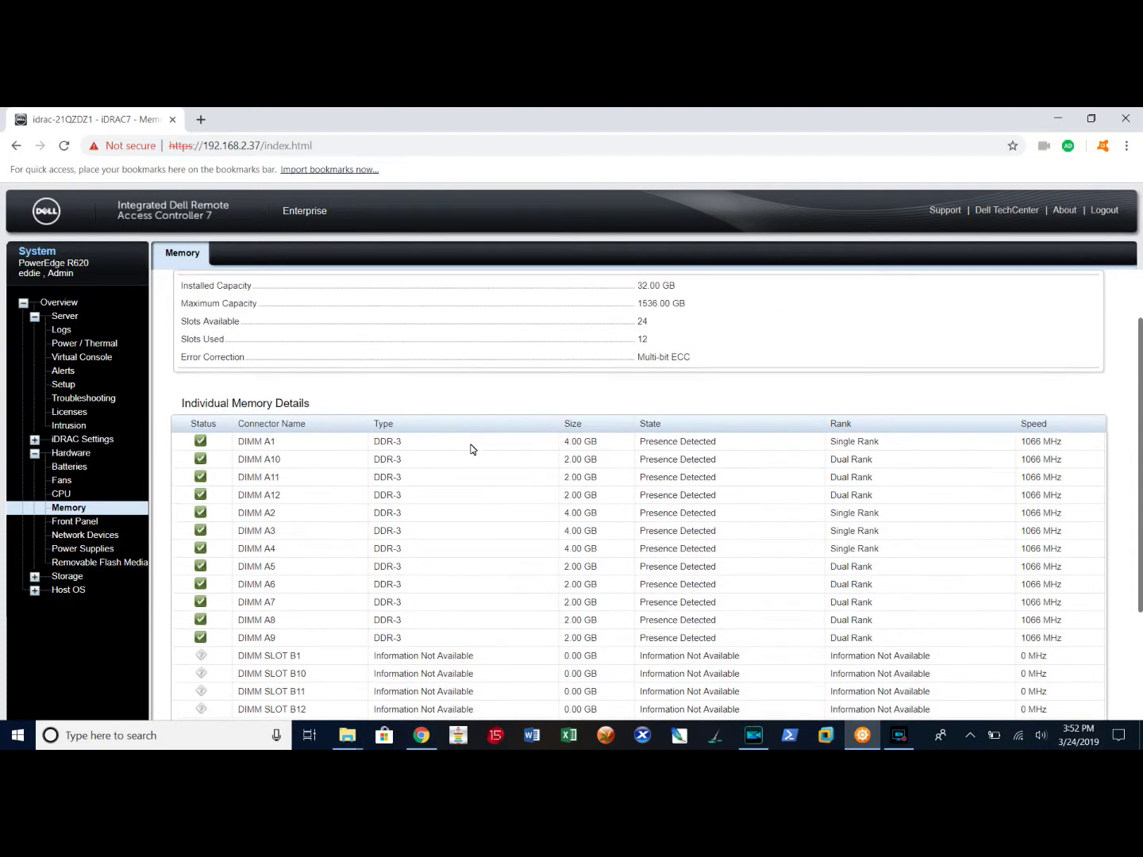
pyautogui.scroll(1, 296, 587)
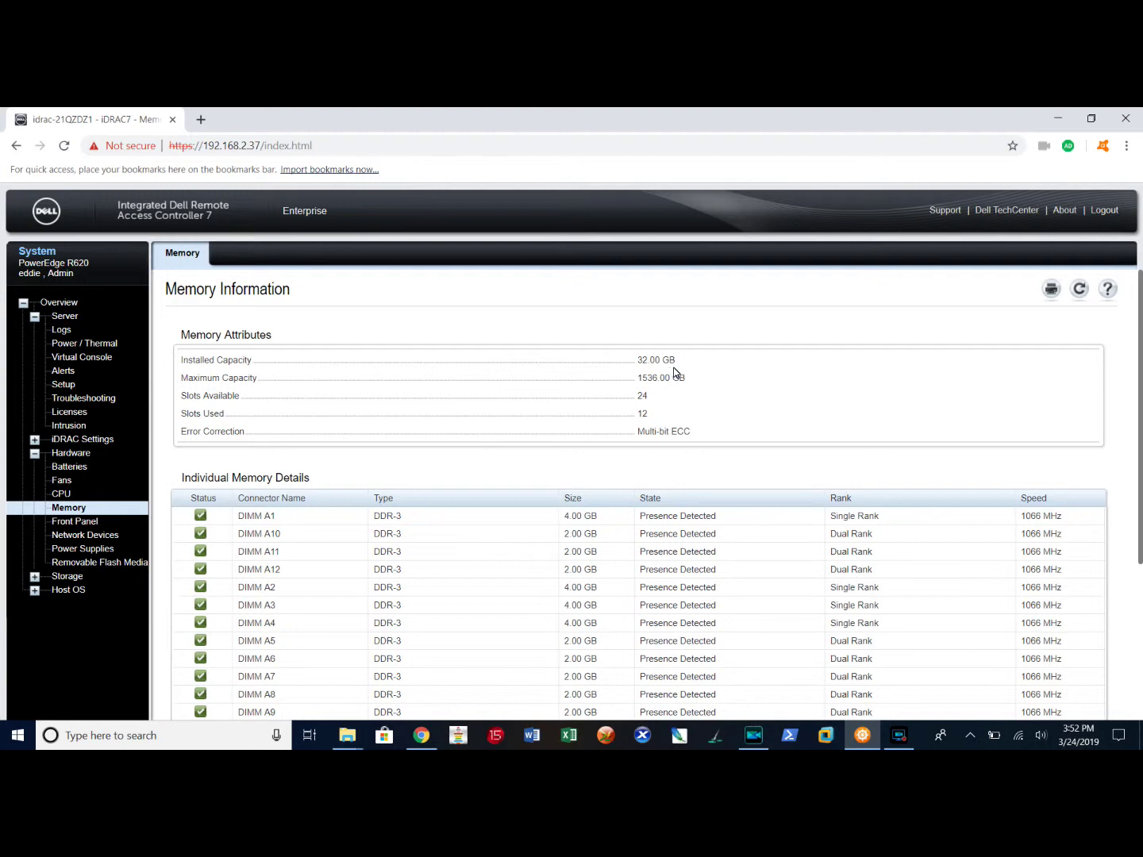
pyautogui.scroll(-1, 559, 452)
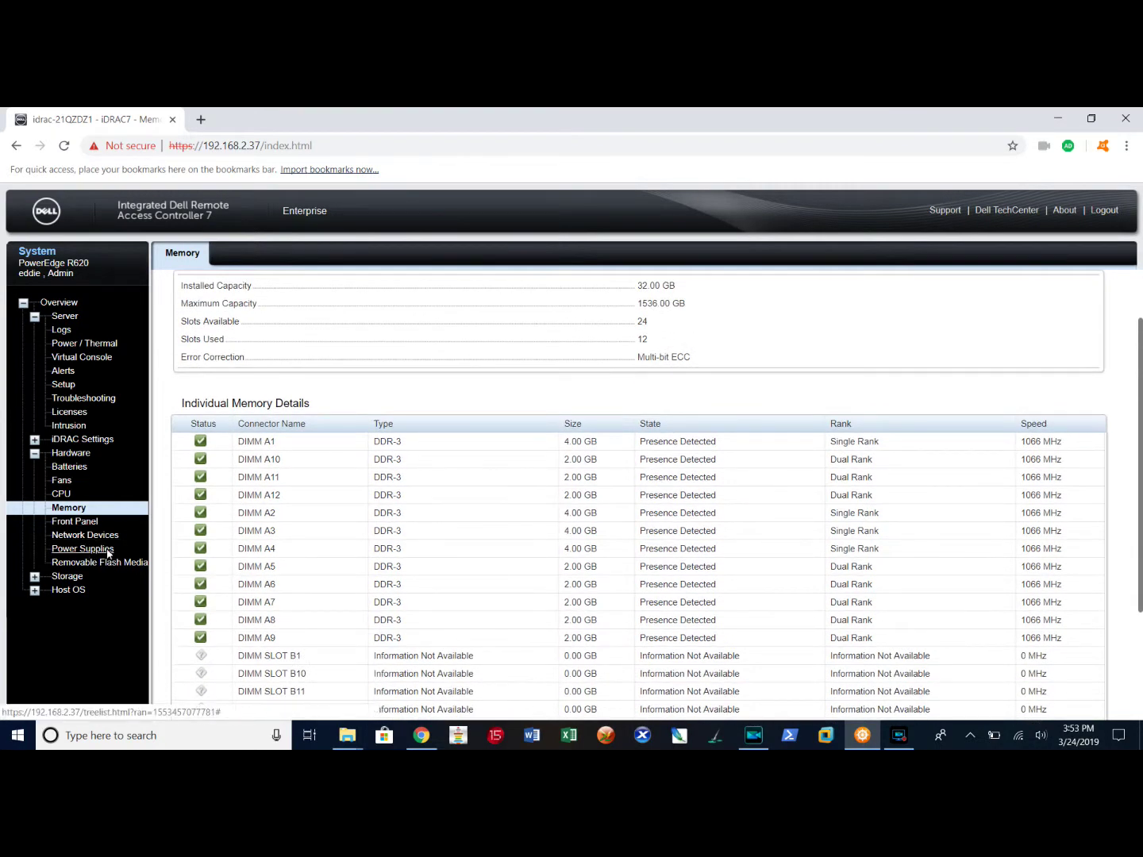
pyautogui.click(37, 580)
# Check the two Online 278.88 GB SAS physical disks, then open Power / Thermal
pyautogui.click(70, 591)
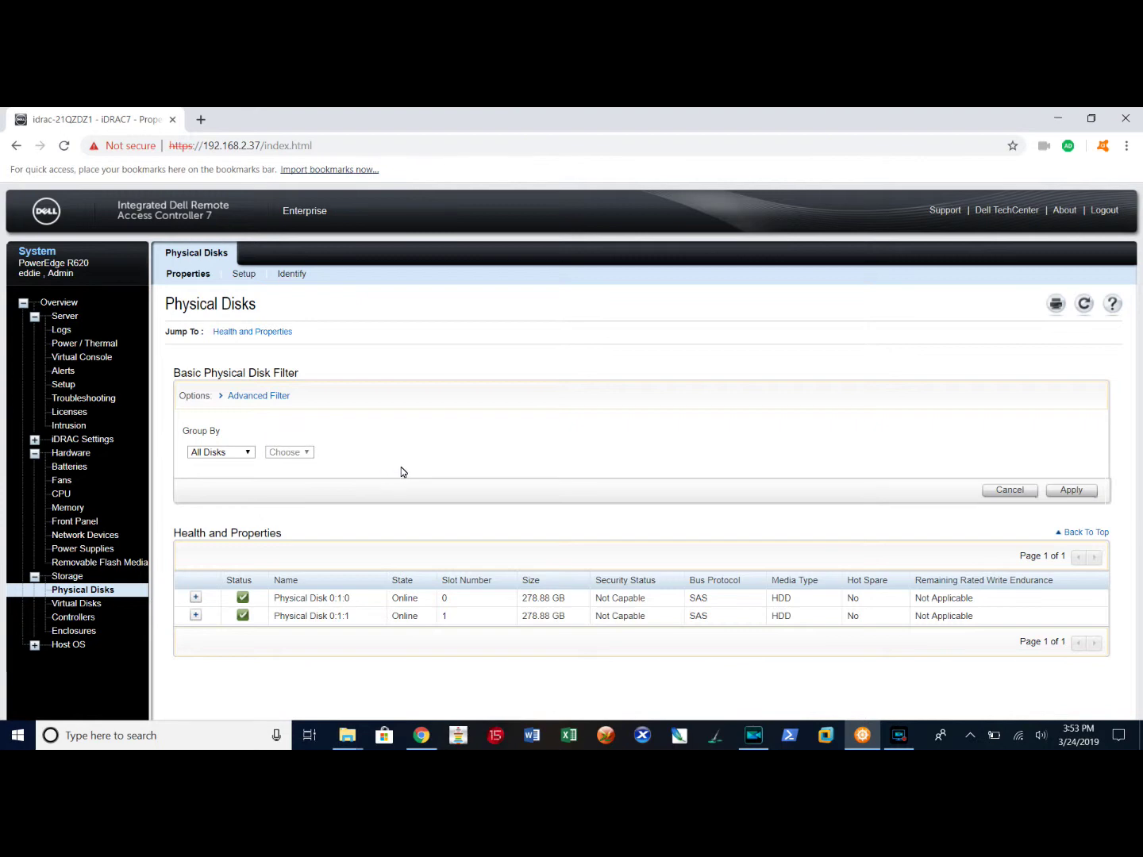
pyautogui.click(89, 345)
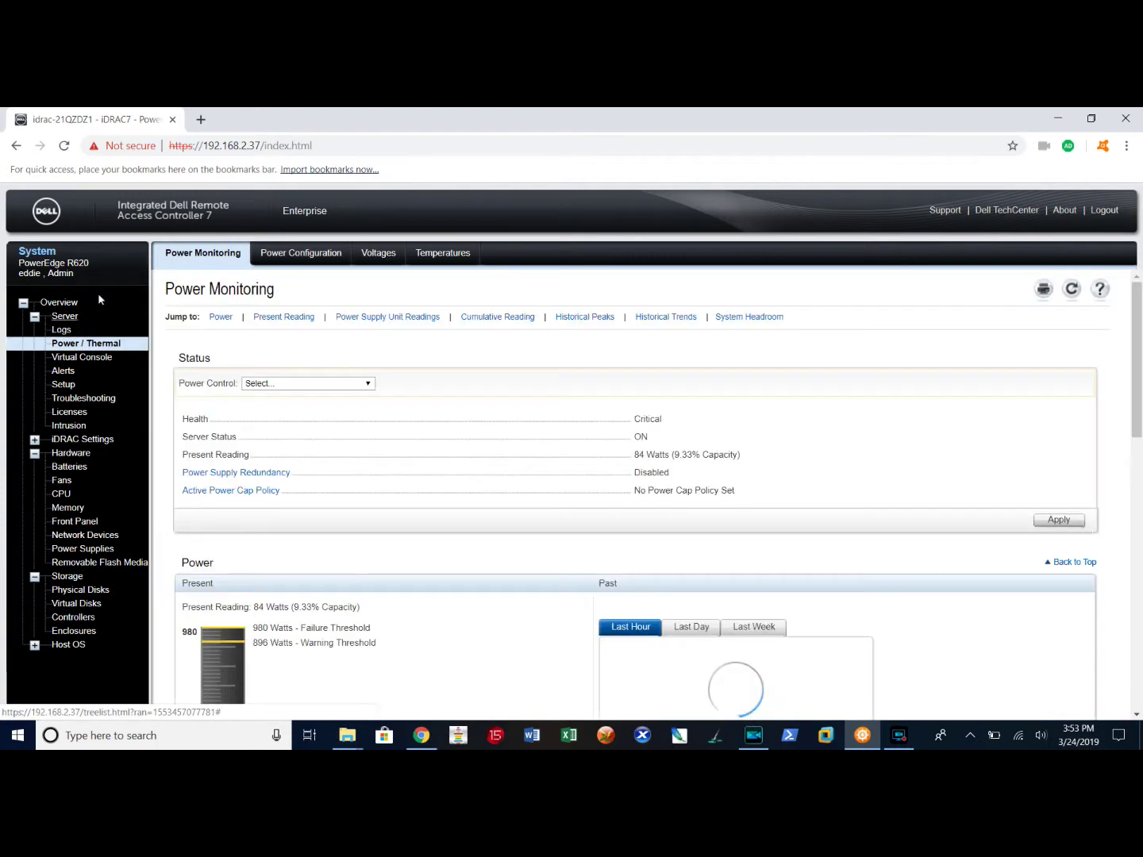
# Review power readings: 84 W present, 896 W warning threshold, 1839.728 kWh cumulative, peaks and trends
pyautogui.scroll(-2, 301, 508)
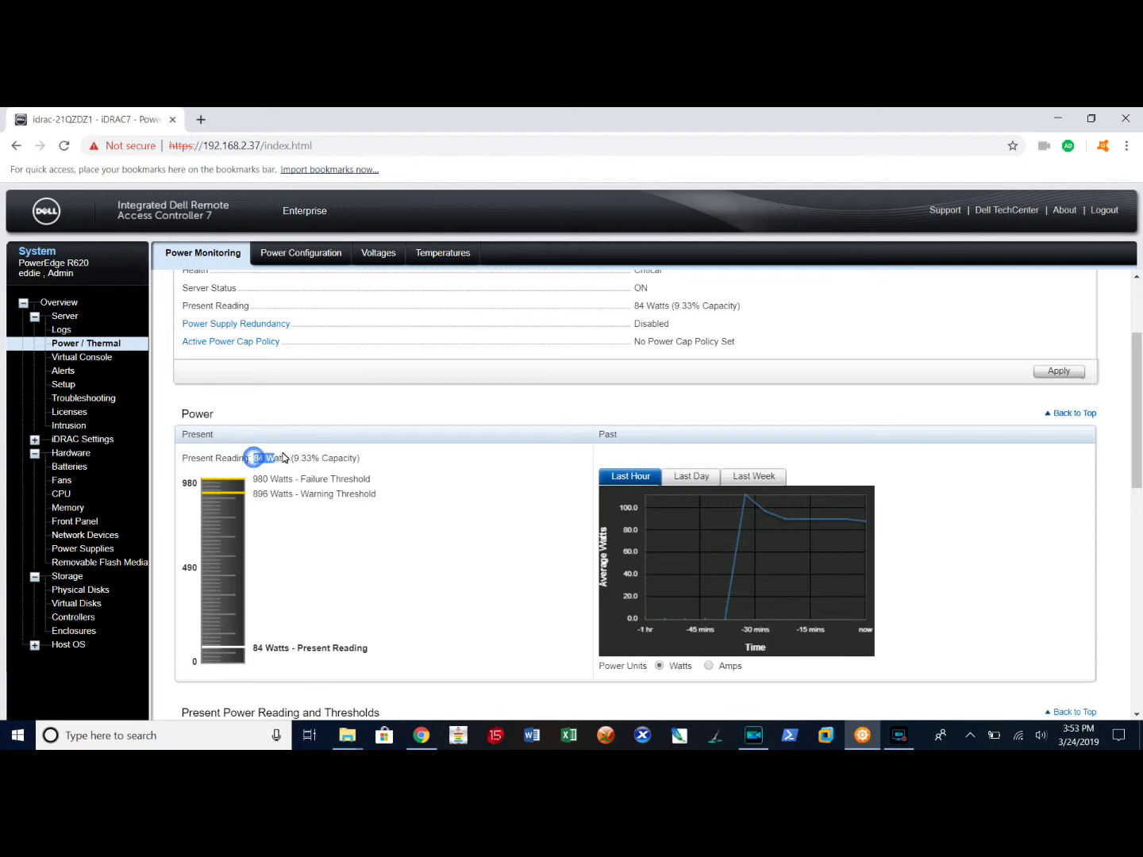
pyautogui.moveTo(282, 458); pyautogui.dragTo(363, 456)
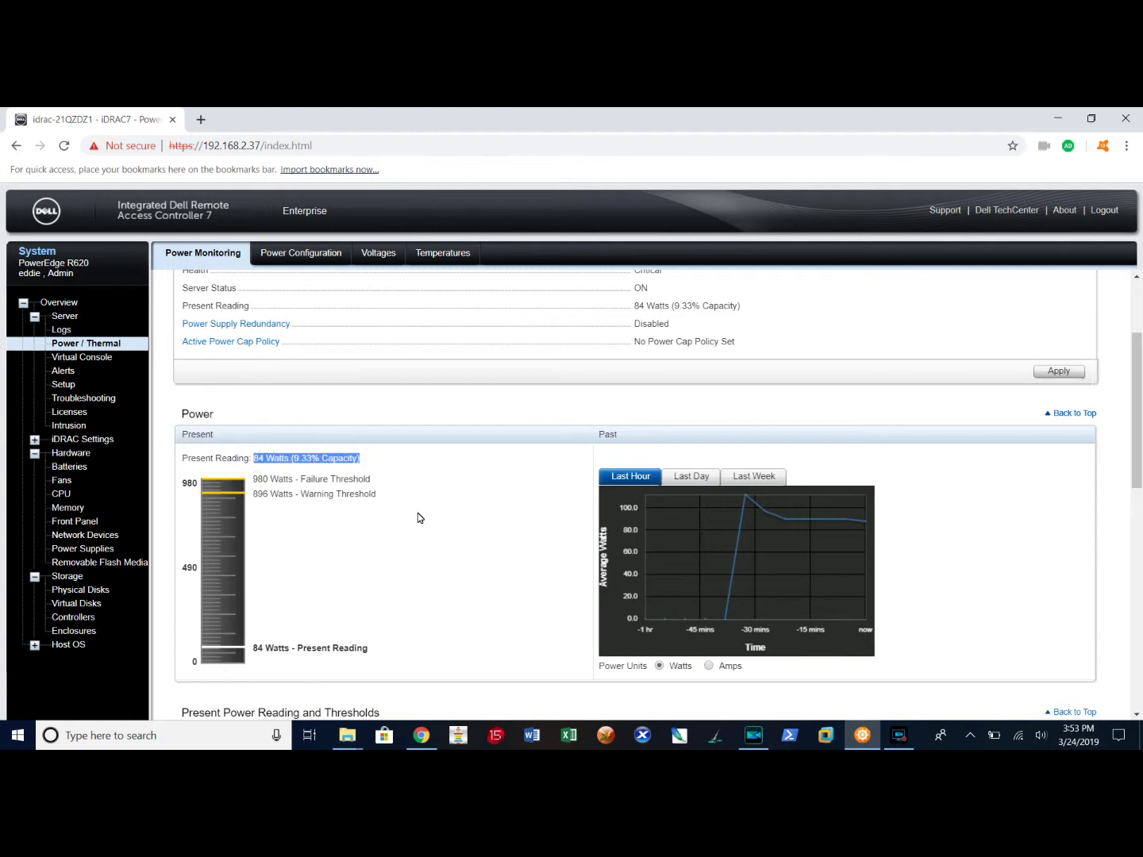
pyautogui.scroll(-1, 421, 521)
pyautogui.scroll(1, 771, 592)
pyautogui.scroll(1, 521, 544)
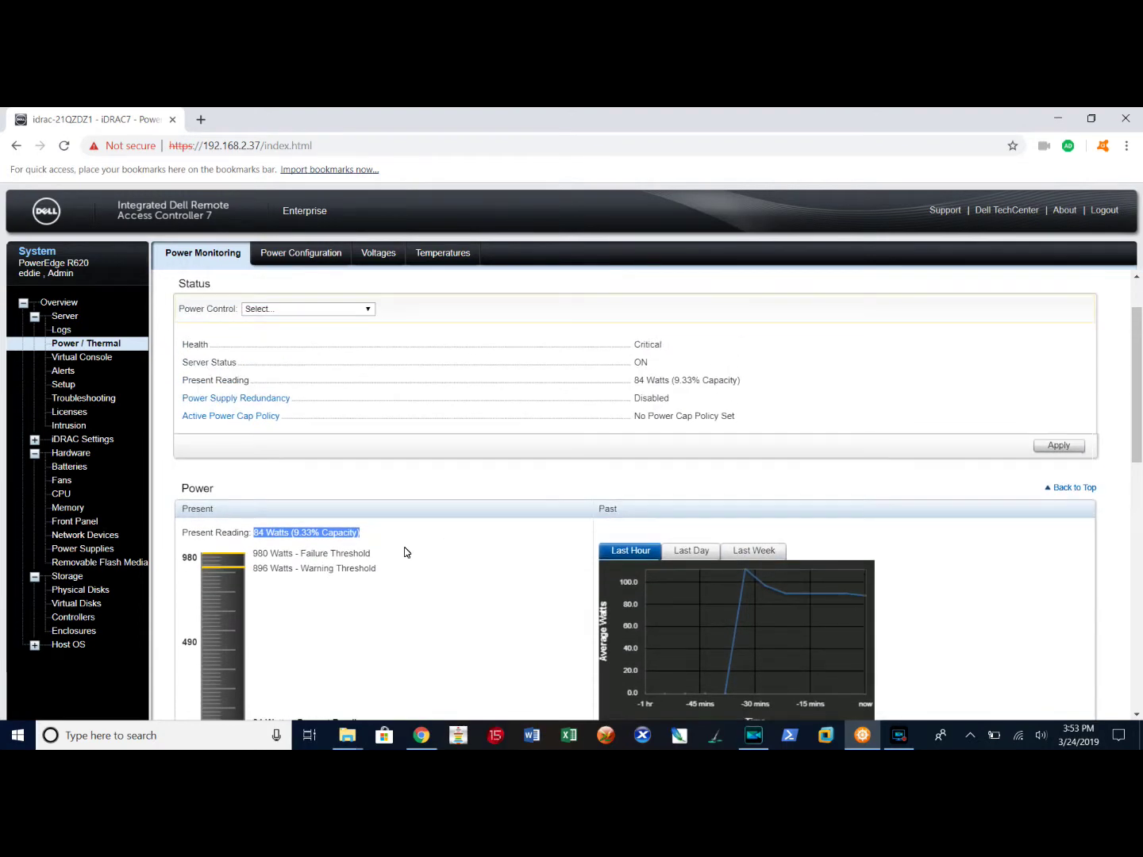
pyautogui.scroll(1, 405, 552)
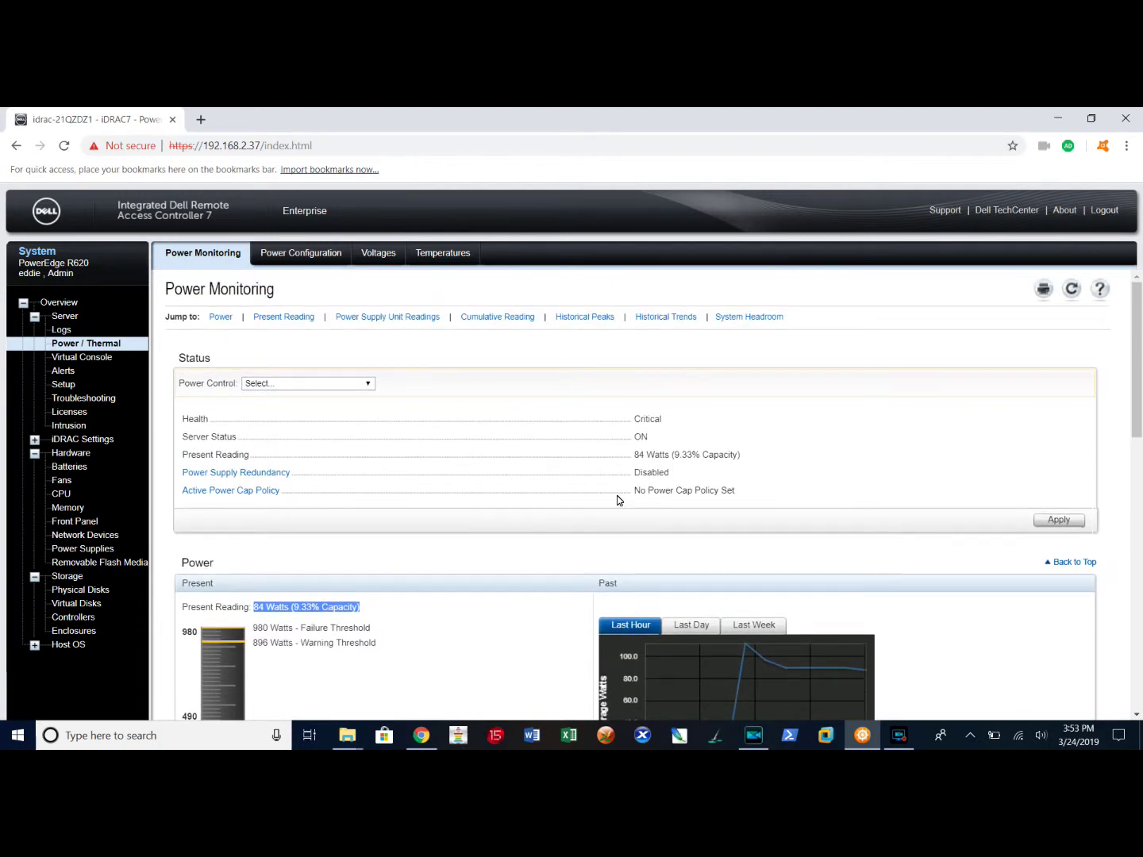
pyautogui.scroll(-7, 619, 498)
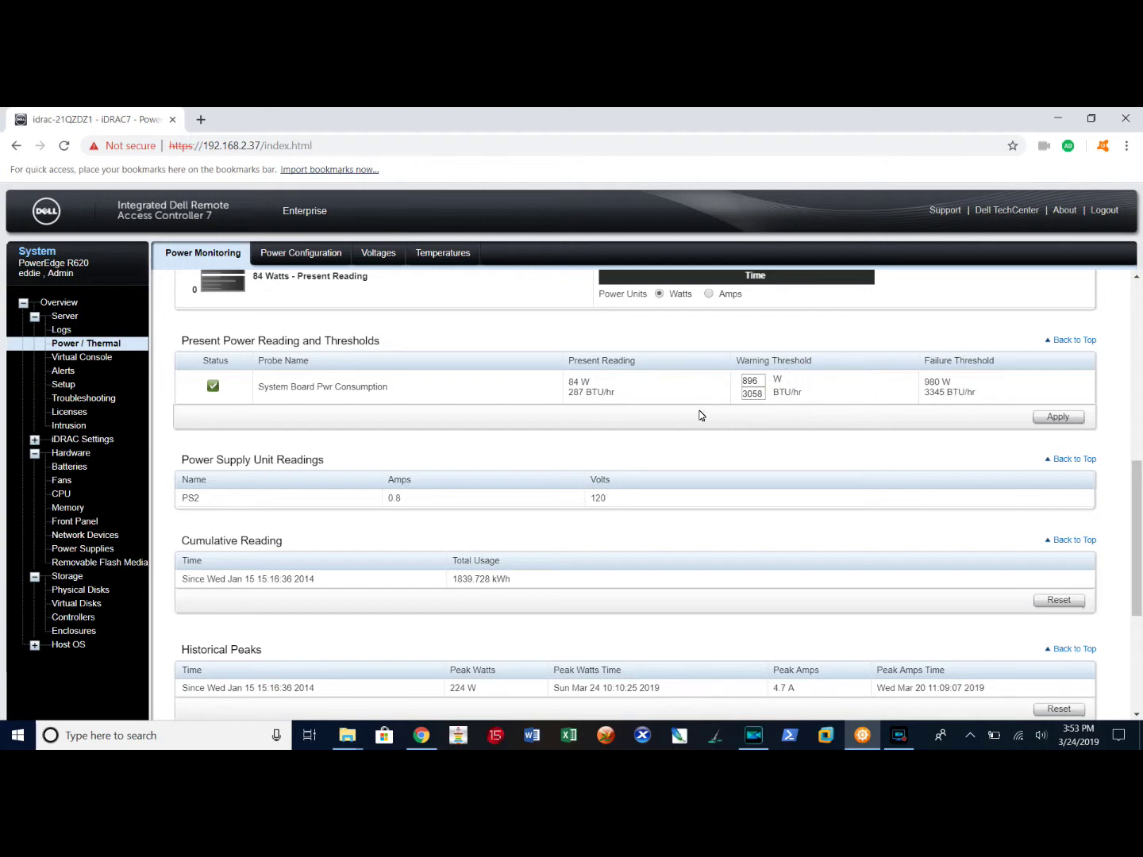
pyautogui.scroll(-2, 700, 415)
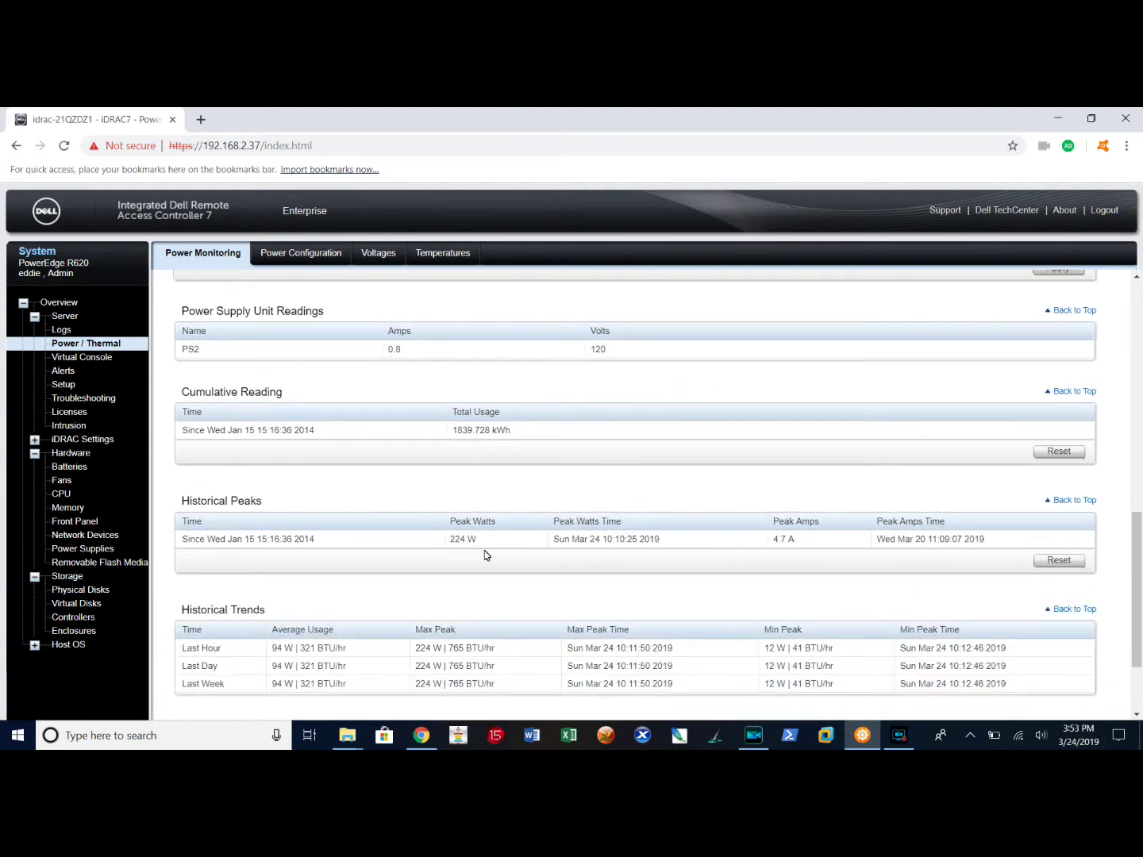
pyautogui.scroll(2, 484, 561)
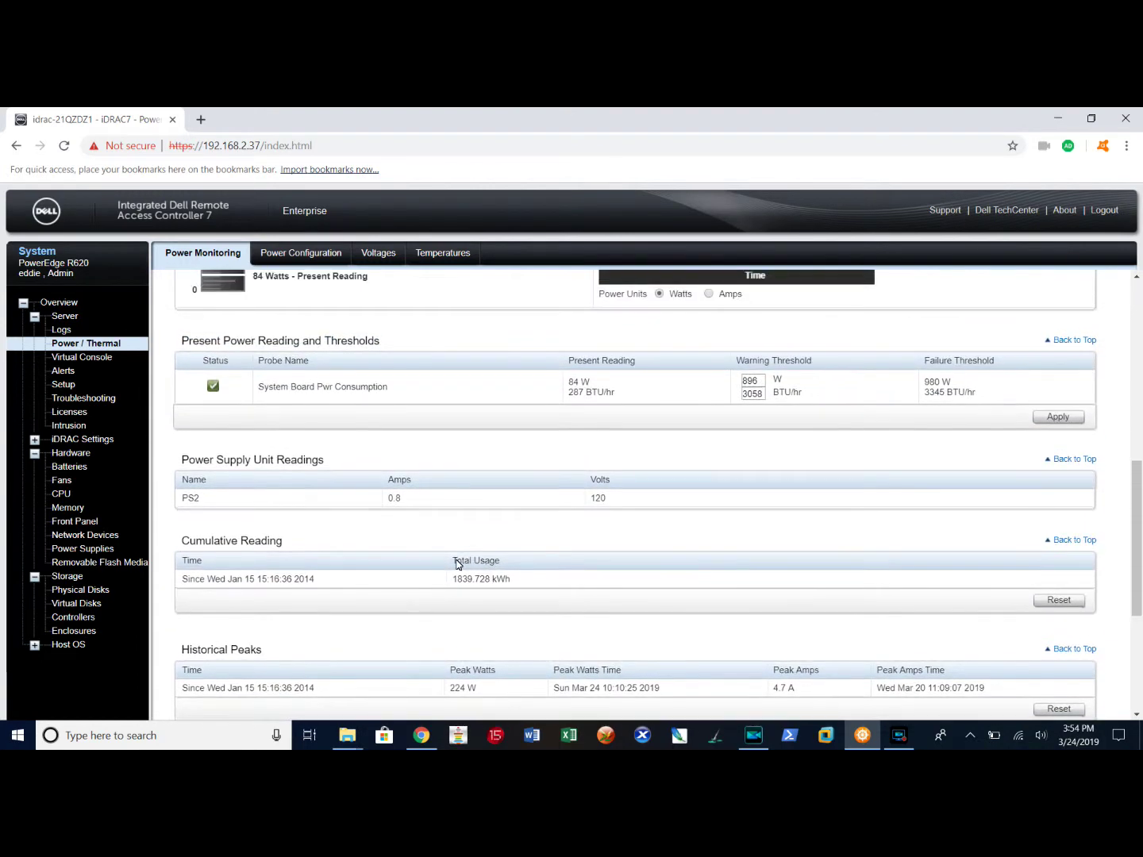
# View the power supply errors in the System Event Log, then return to System Summary
pyautogui.click(60, 329)
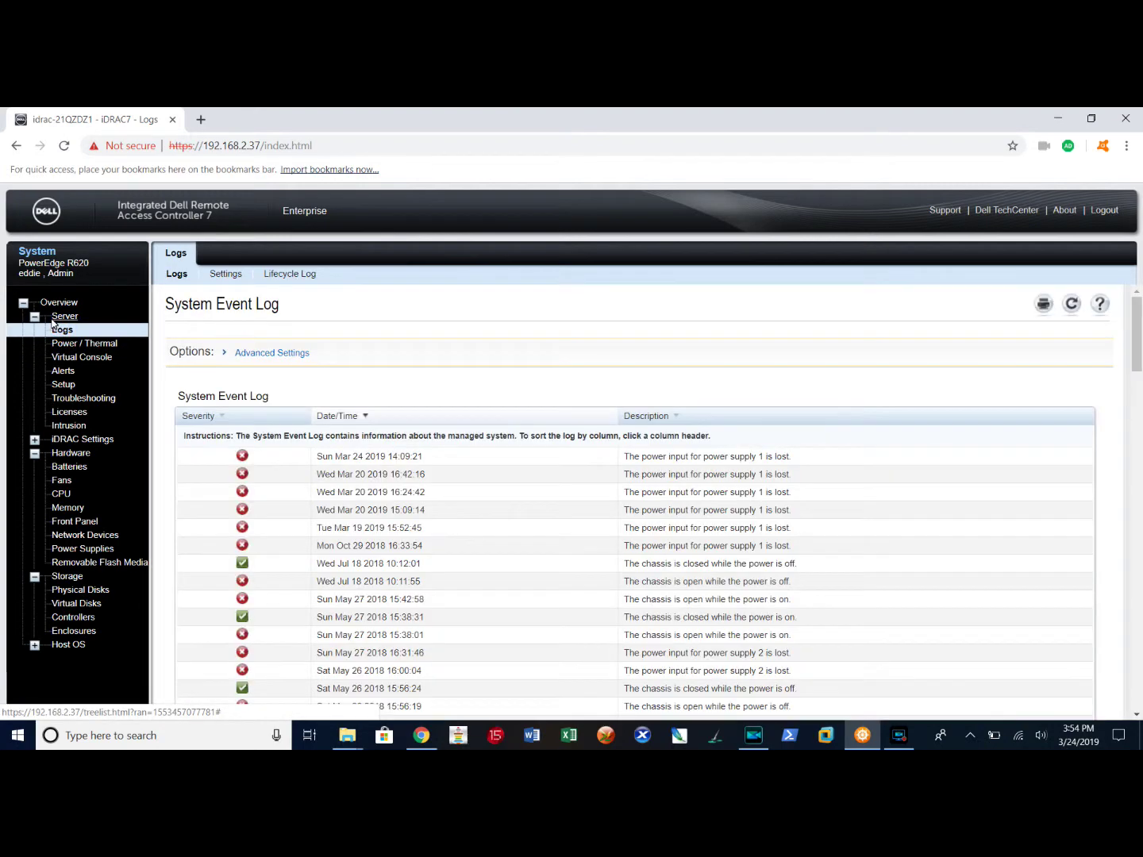
pyautogui.click(101, 316)
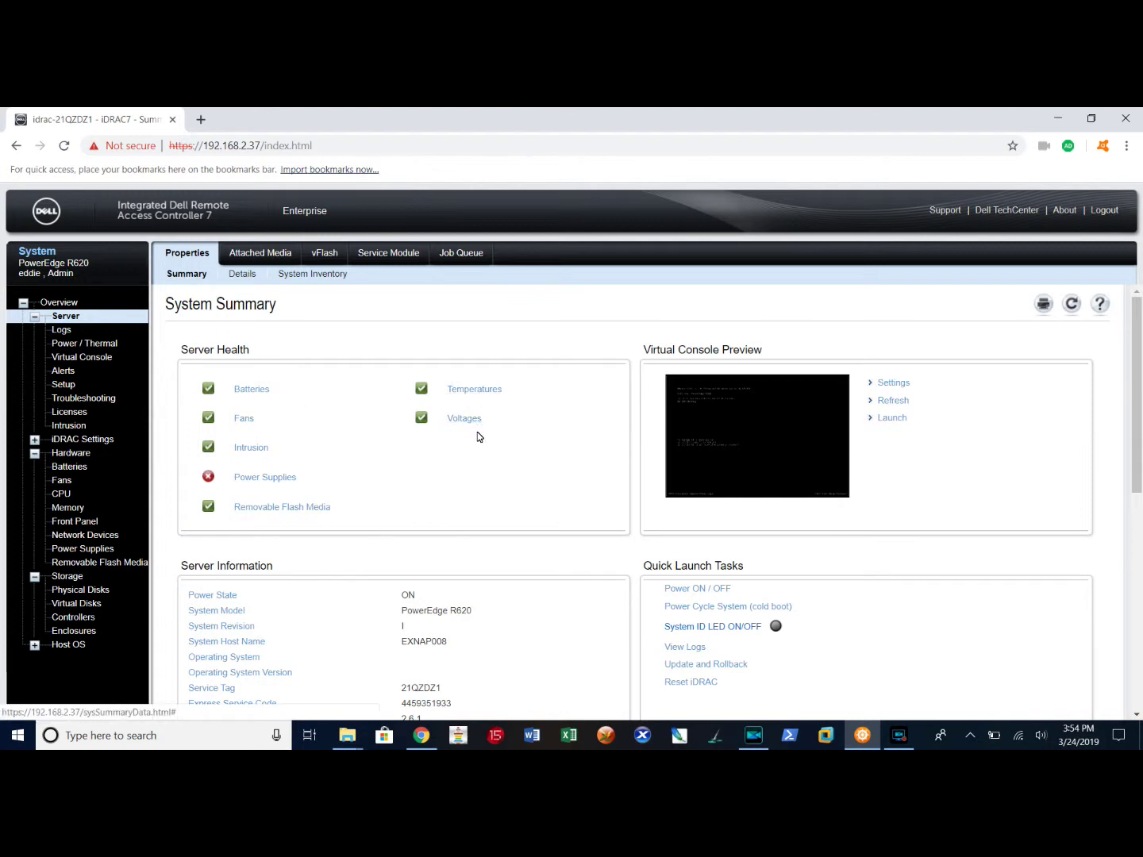
pyautogui.scroll(-1, 499, 470)
pyautogui.scroll(2, 499, 470)
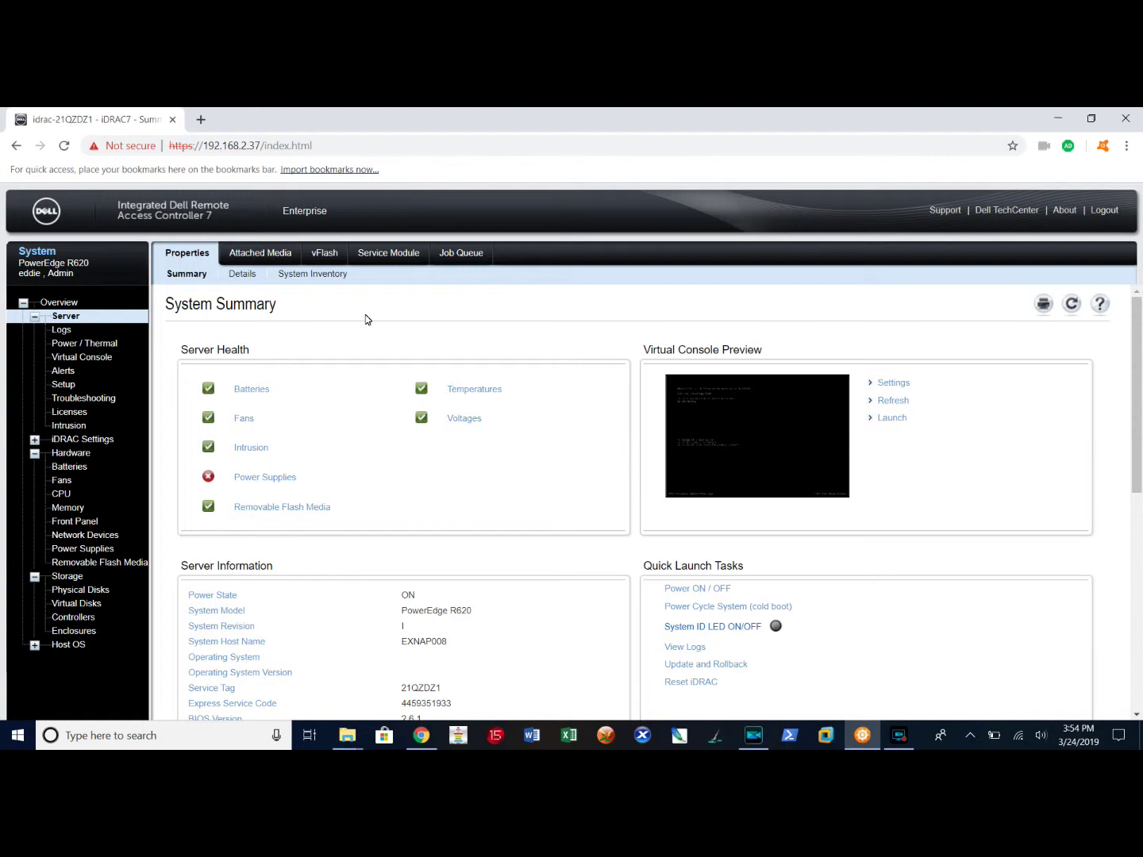
# Open System Inventory and scroll through the Hardware Inventory list
pyautogui.click(309, 273)
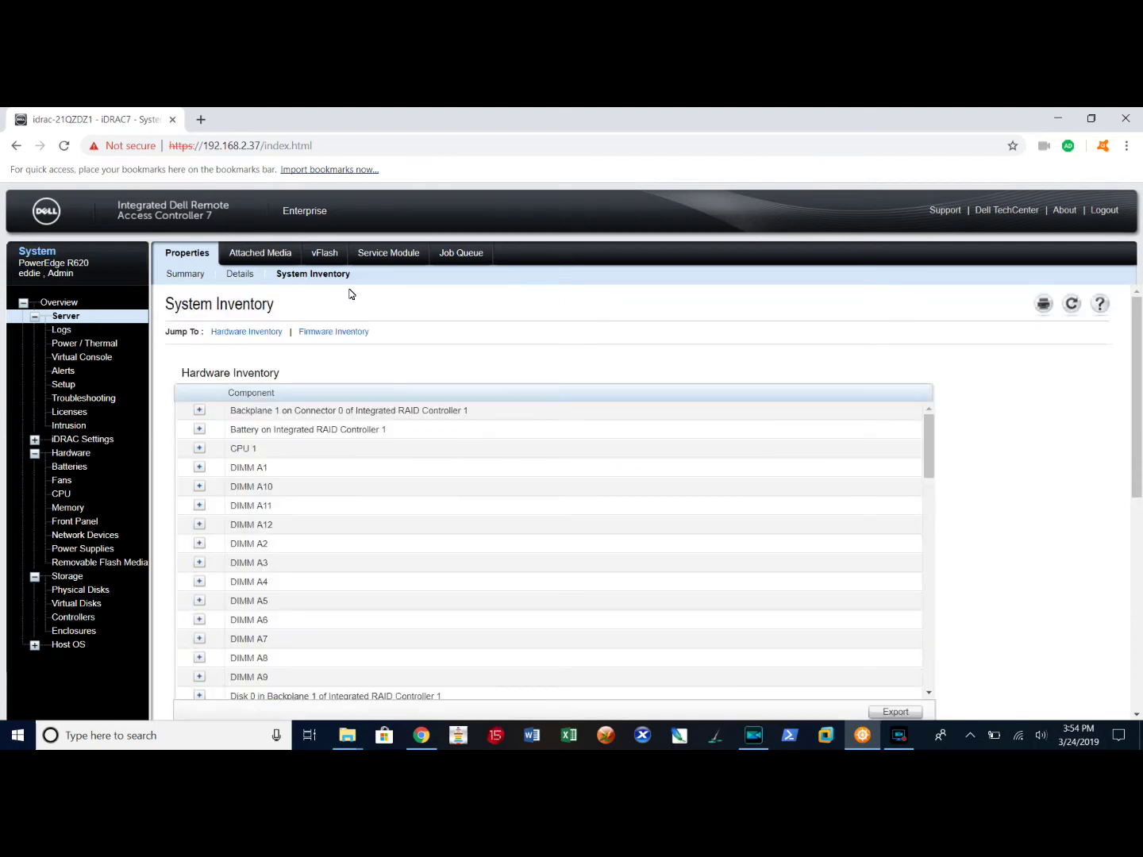
pyautogui.scroll(-6, 349, 294)
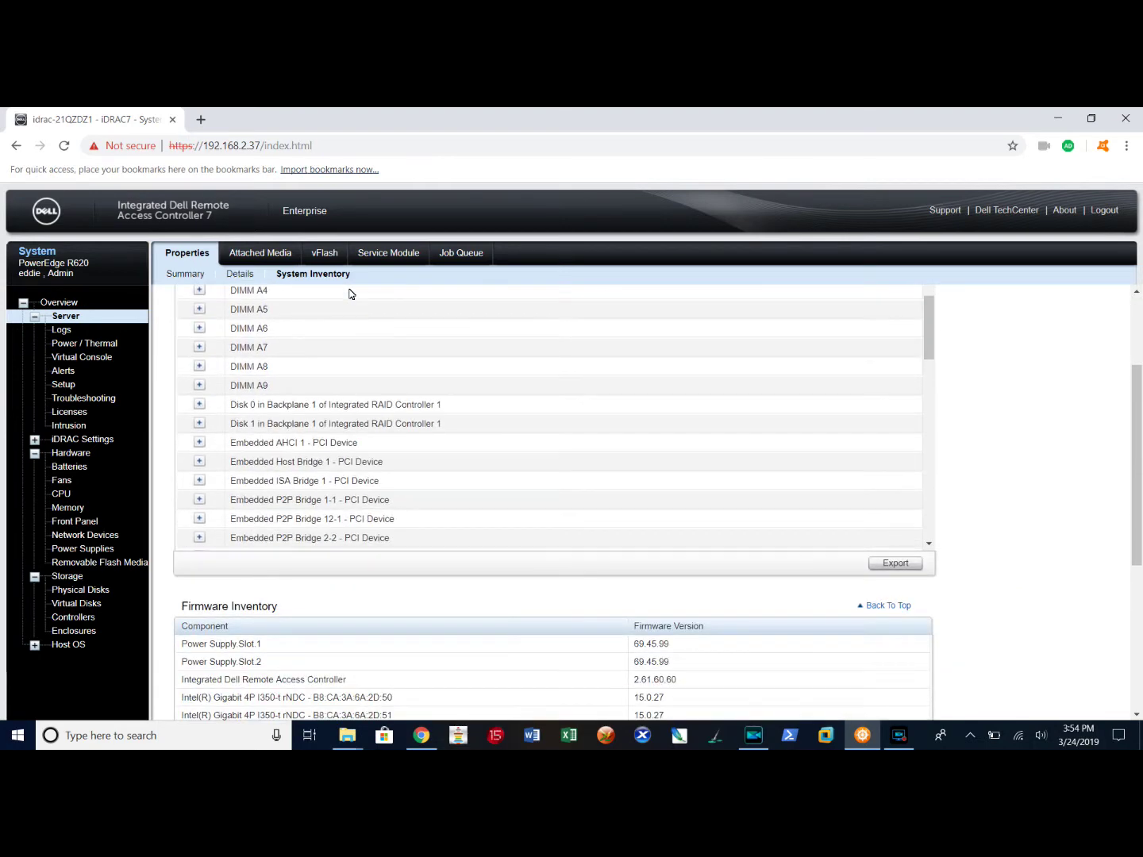
pyautogui.scroll(-4, 514, 594)
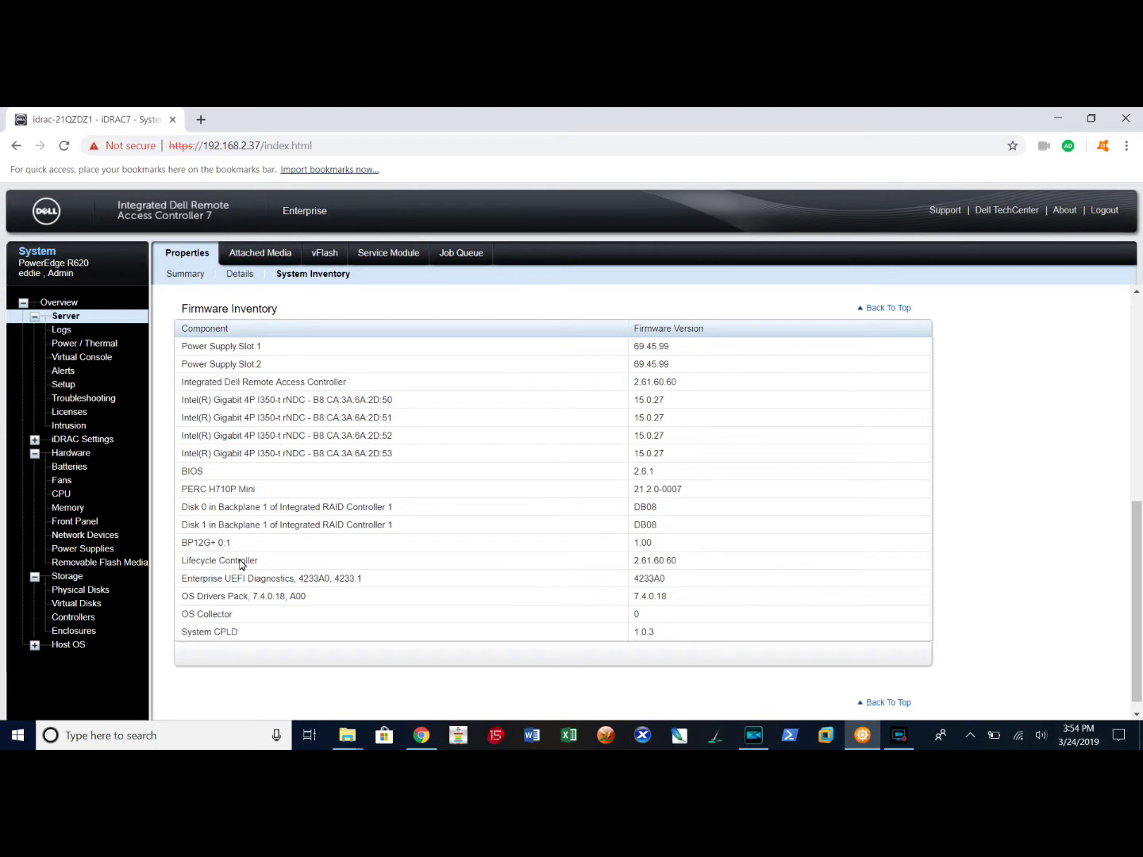
pyautogui.scroll(-1, 286, 573)
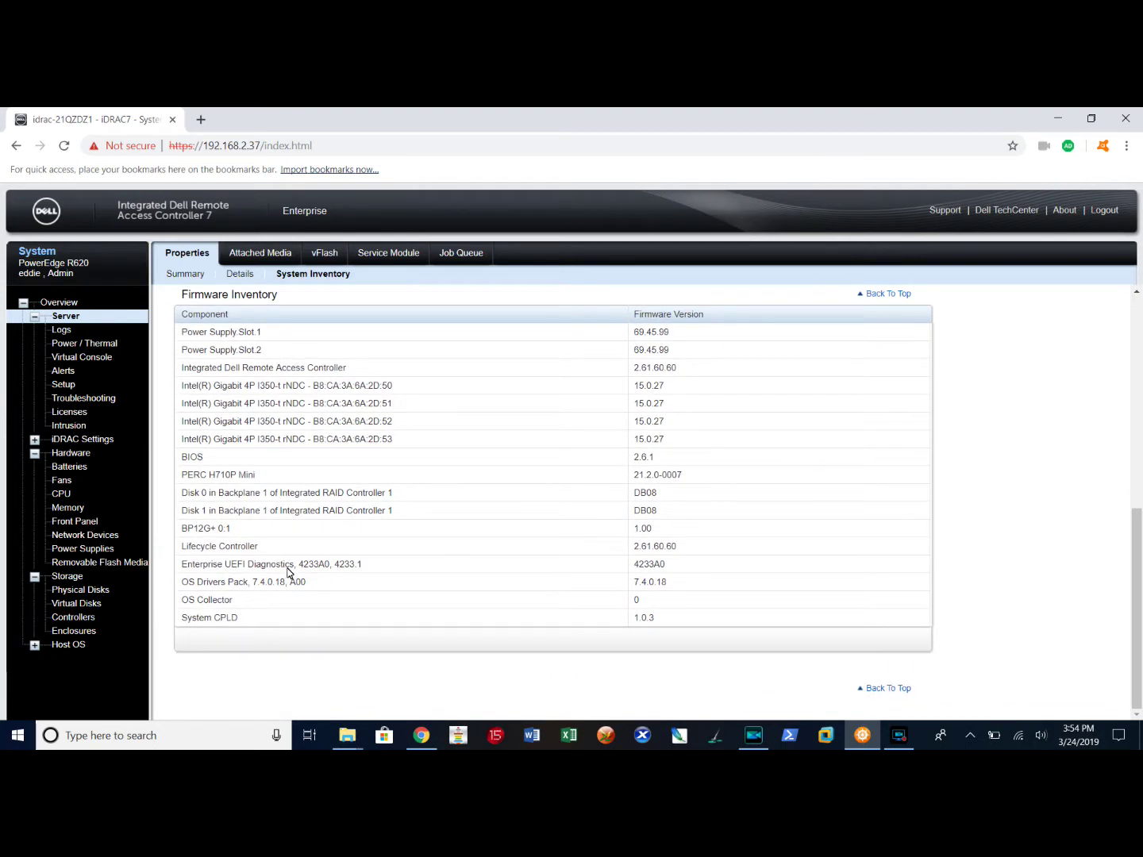
pyautogui.scroll(5, 286, 573)
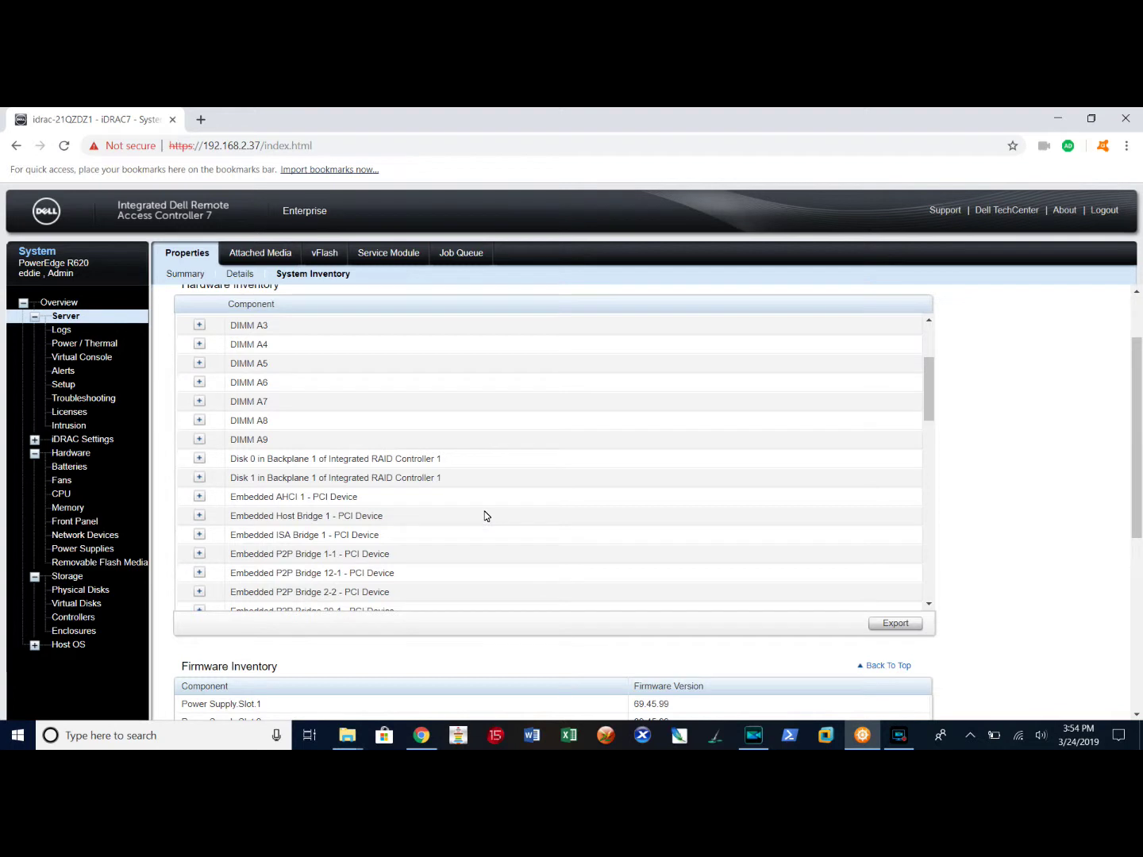
pyautogui.scroll(2, 486, 516)
# Scroll through the Firmware Inventory versions, then open iDRAC Settings
pyautogui.moveTo(925, 367); pyautogui.dragTo(931, 410)
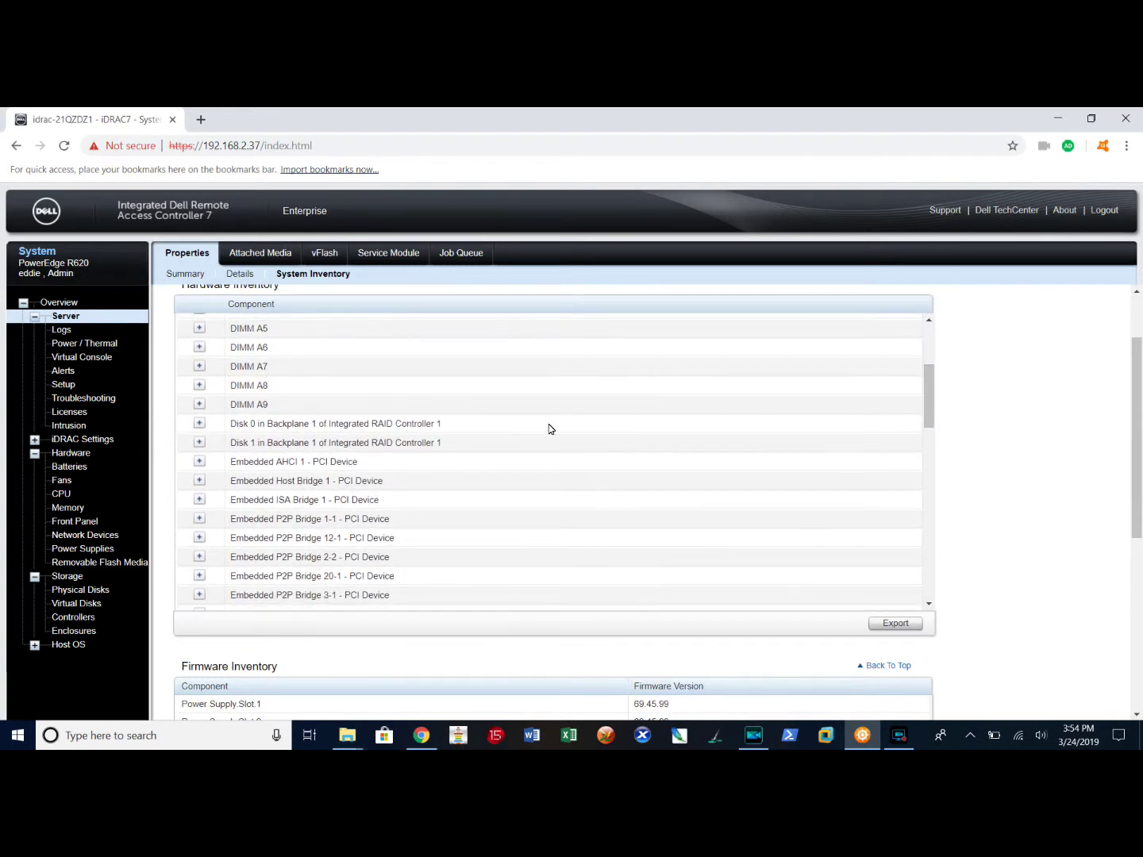
pyautogui.scroll(1, 700, 454)
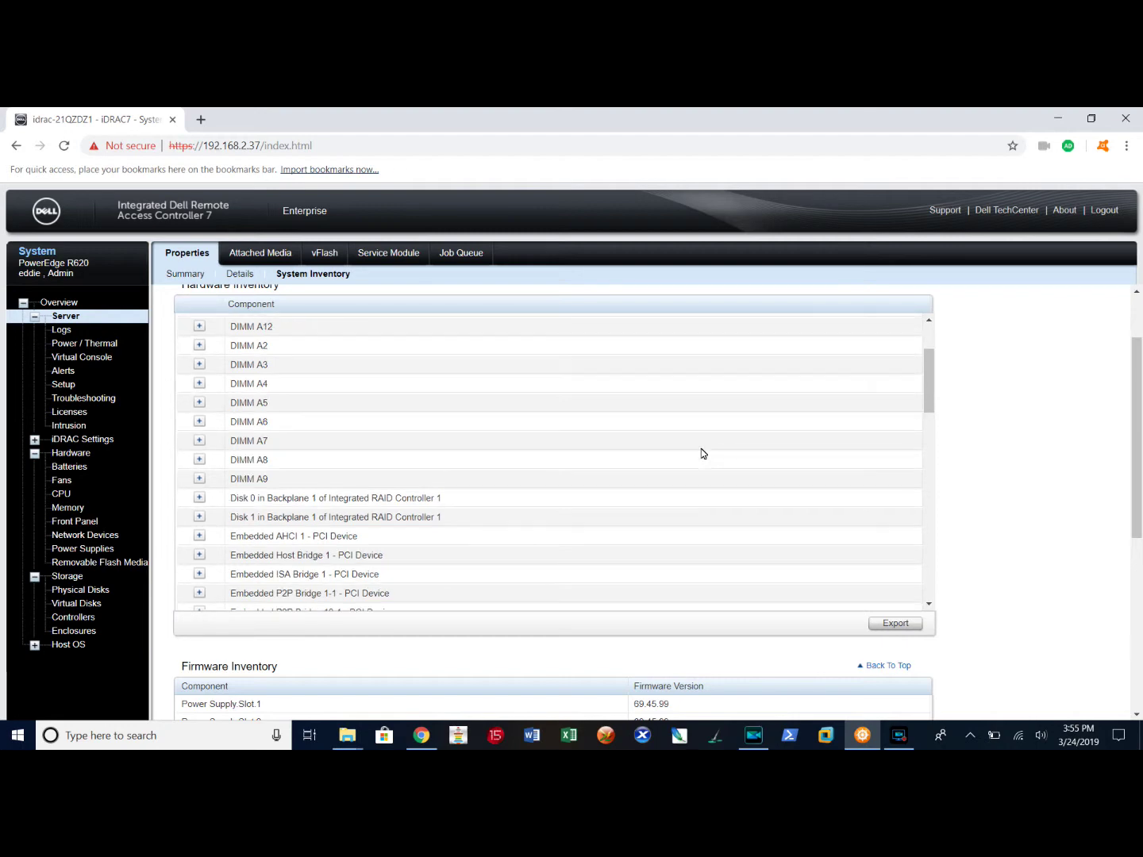
pyautogui.scroll(-3, 654, 486)
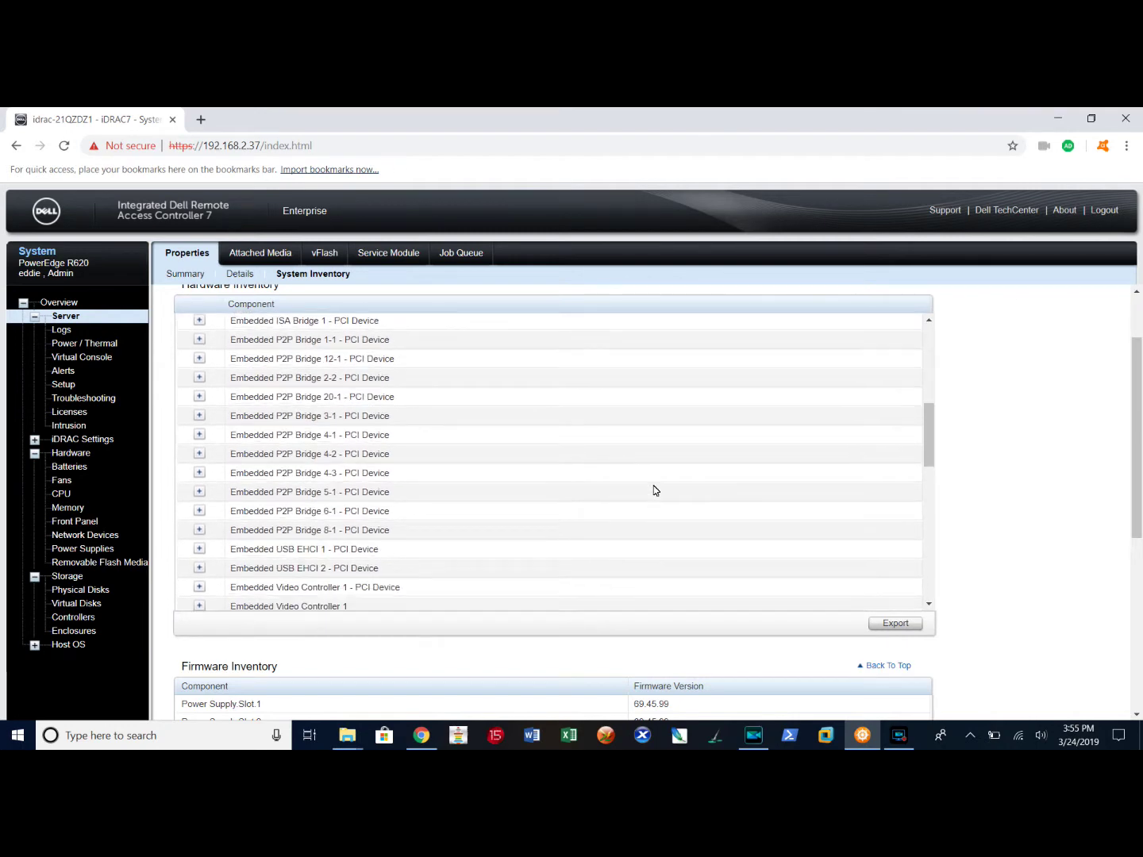
pyautogui.scroll(-6, 654, 490)
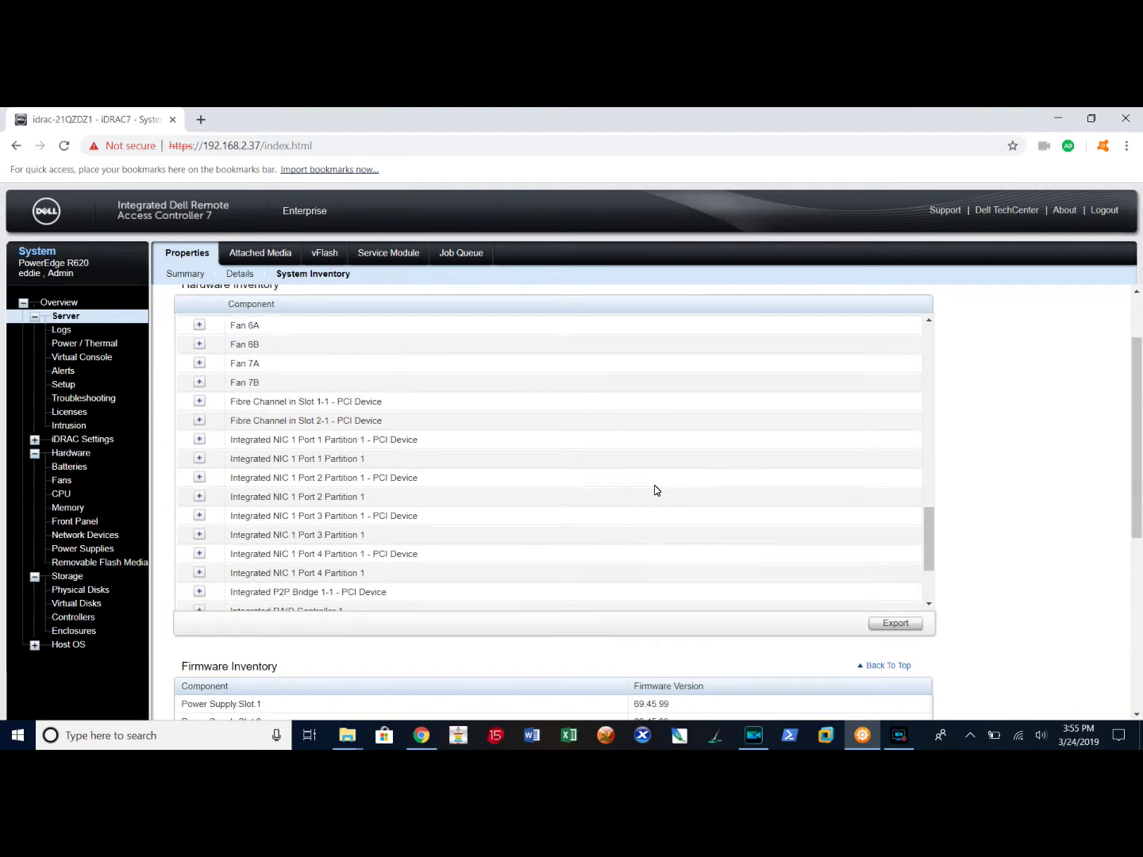
pyautogui.scroll(-4, 655, 490)
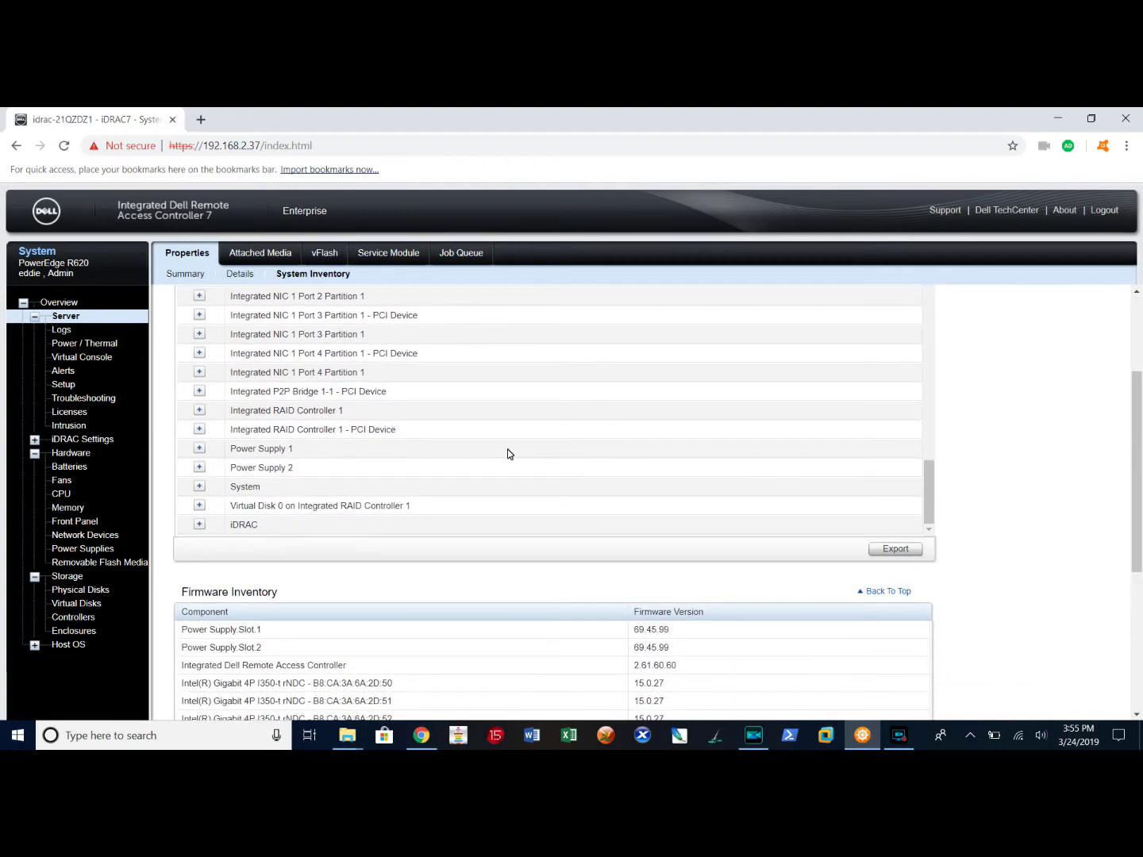
pyautogui.scroll(1, 510, 454)
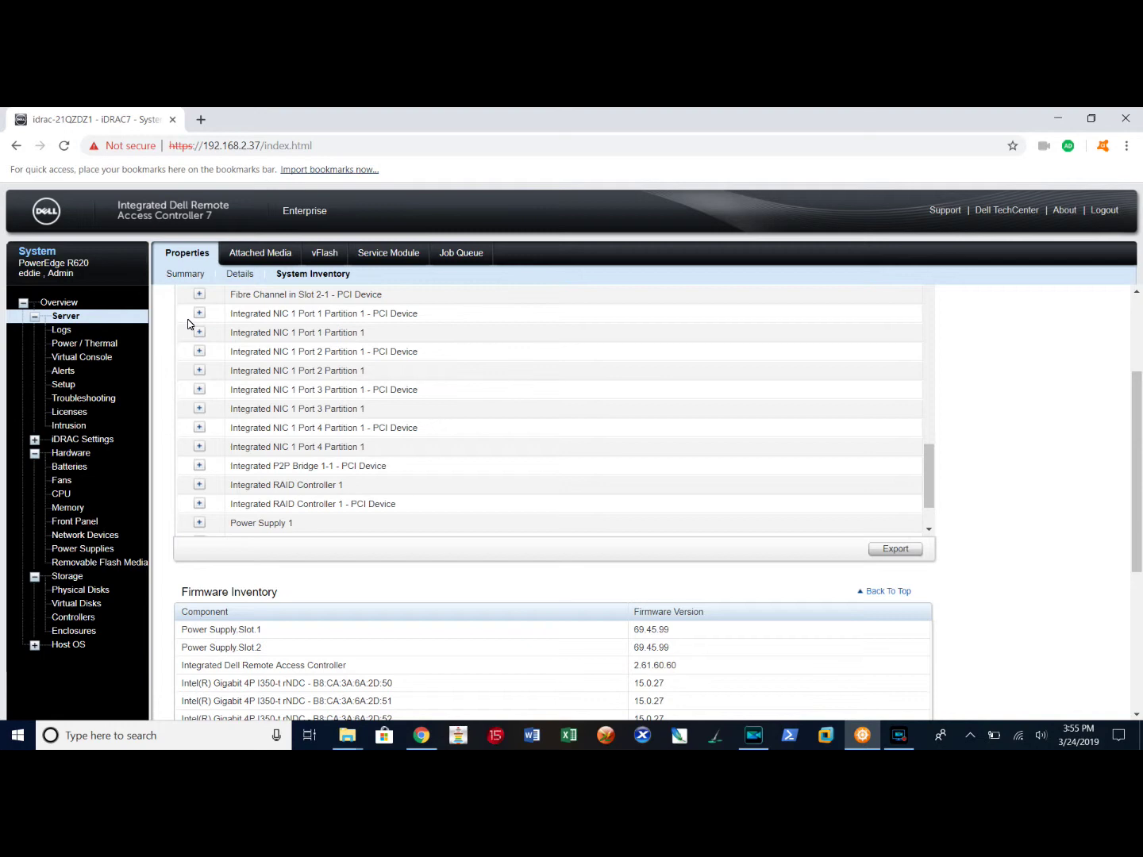
pyautogui.click(32, 440)
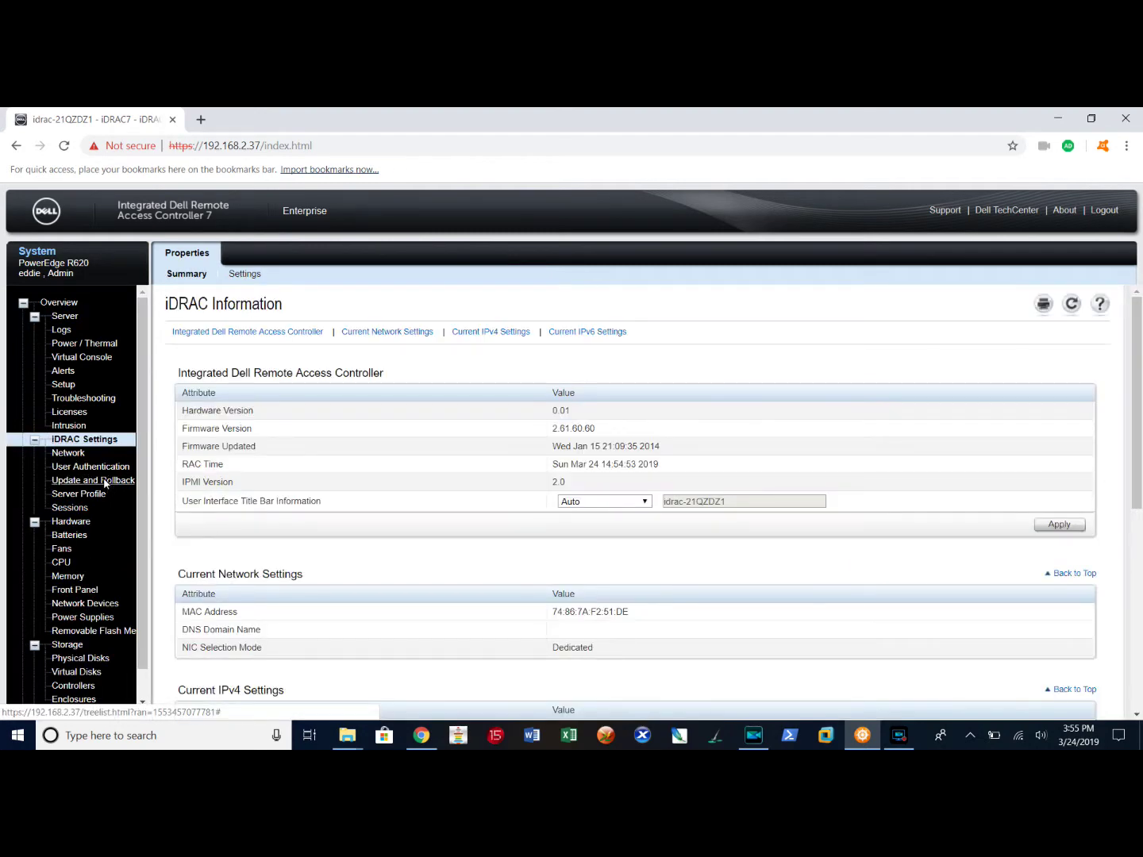
# Go to Update and Rollback to reach the Firmware Update page
pyautogui.click(105, 482)
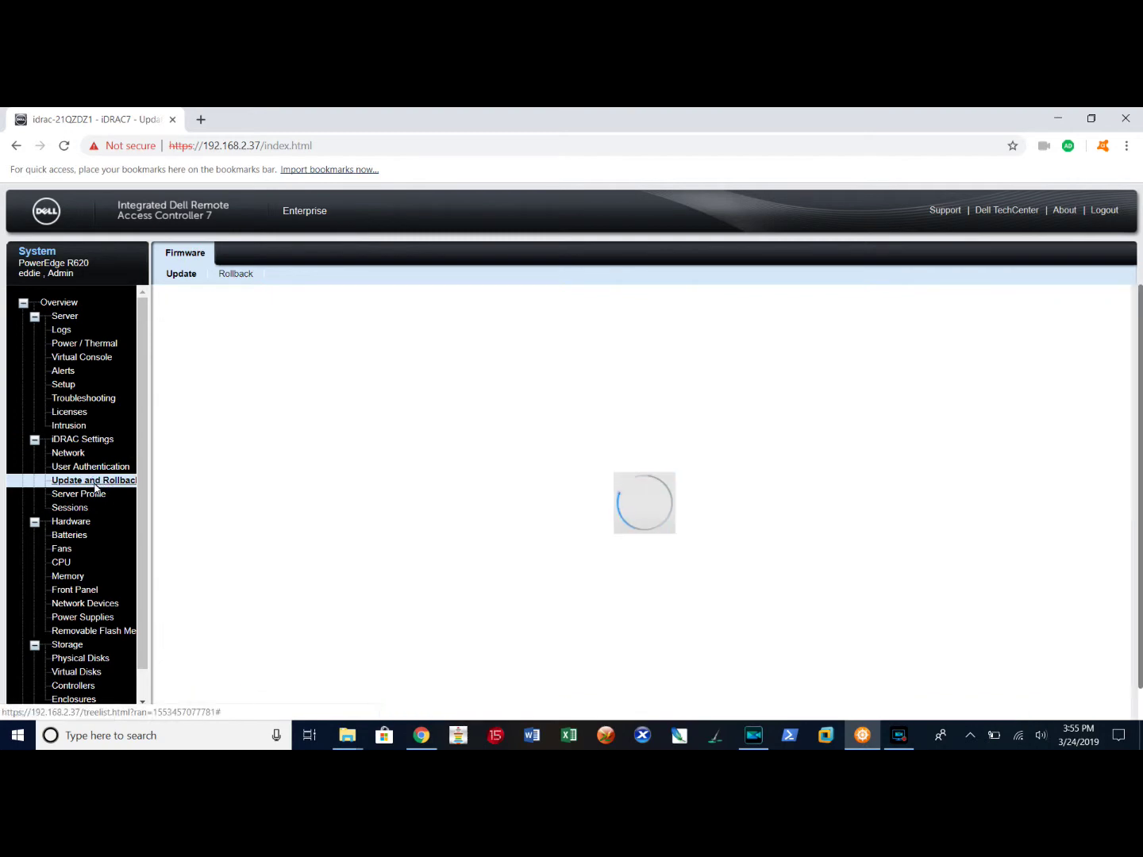